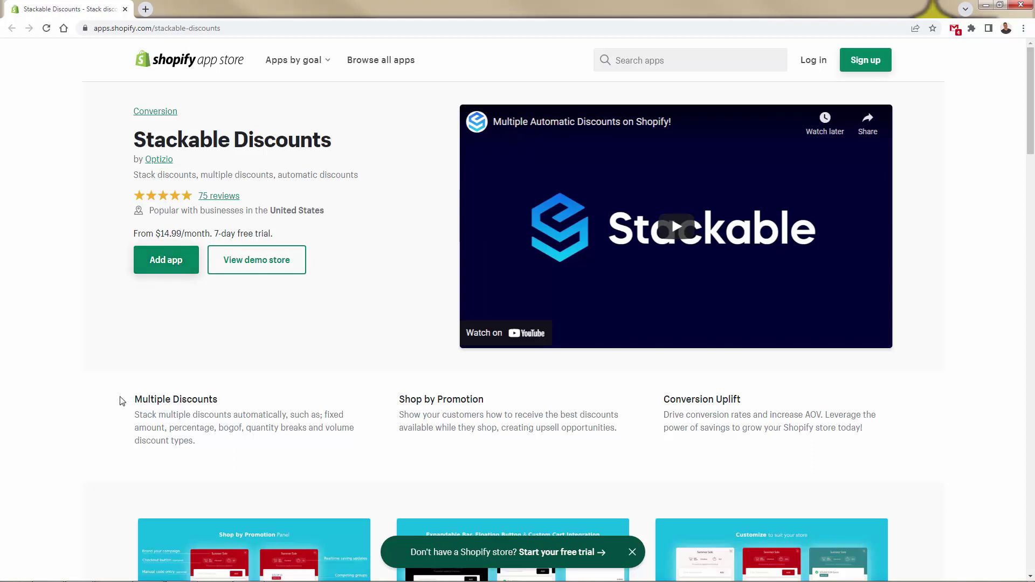
pyautogui.scroll(-1, 122, 399)
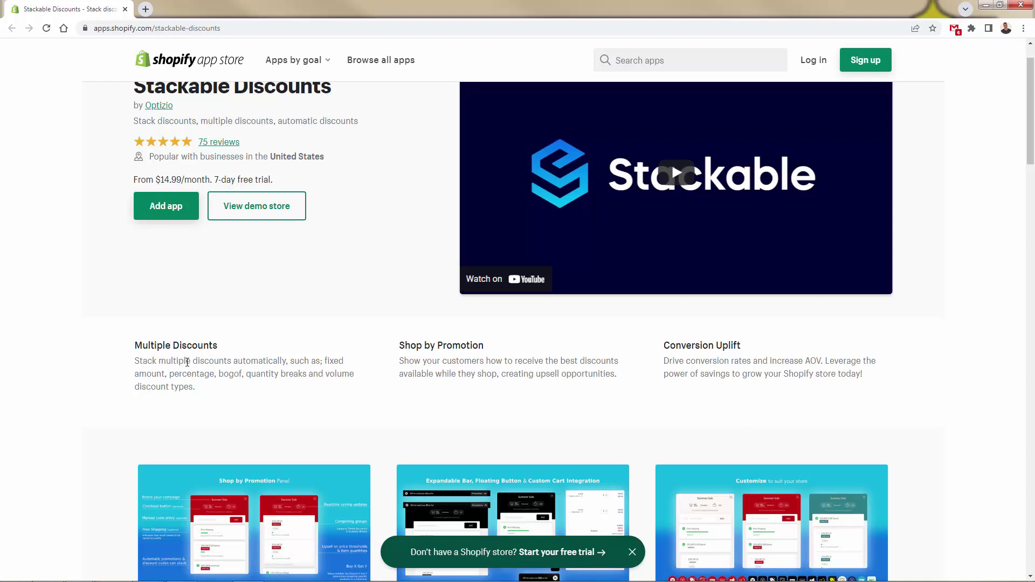
pyautogui.scroll(-2, 199, 348)
pyautogui.scroll(-1, 207, 344)
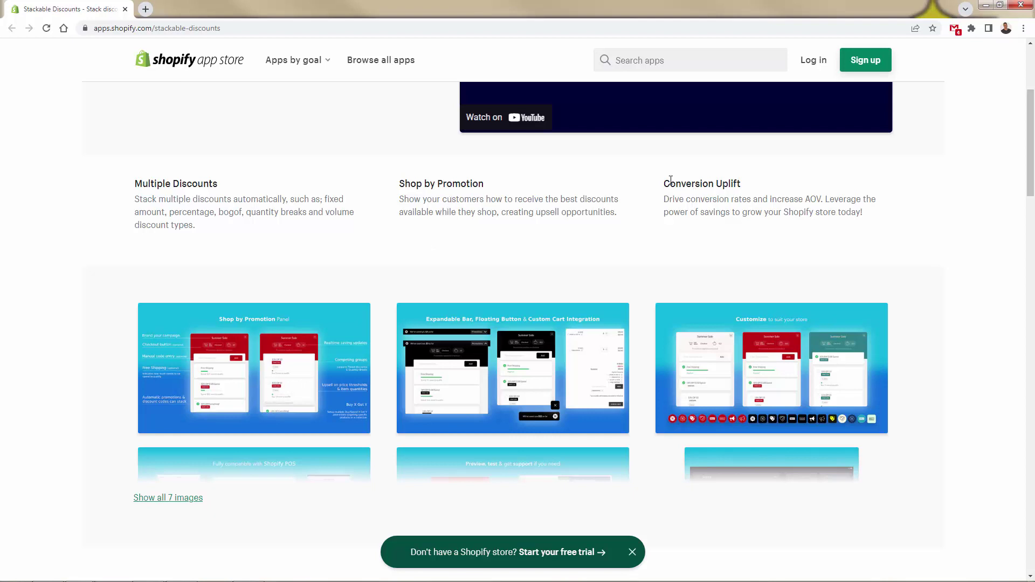
pyautogui.moveTo(670, 184); pyautogui.dragTo(778, 209)
pyautogui.click(783, 206)
pyautogui.scroll(-2, 401, 194)
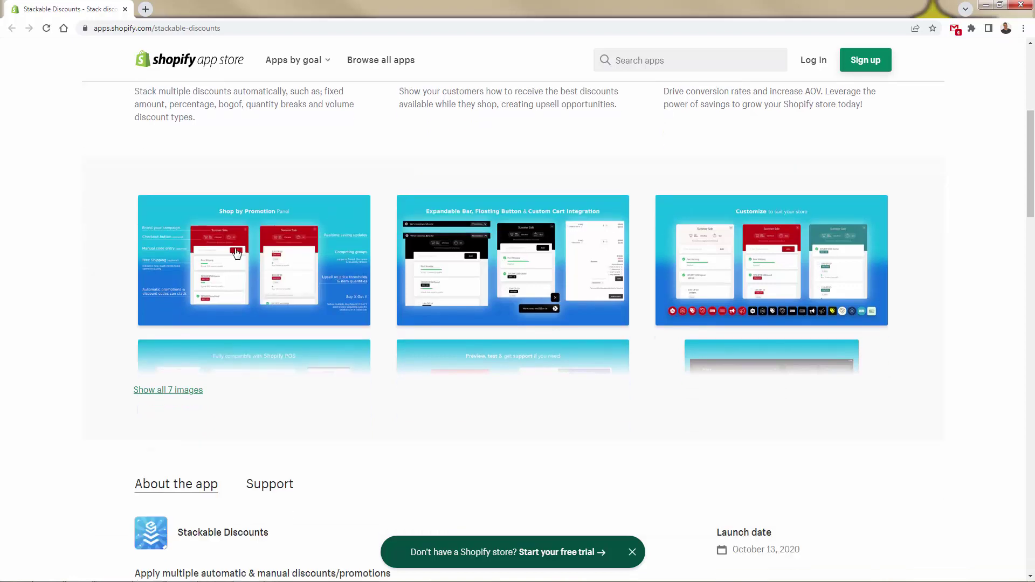
# Page through the app's screenshot gallery, including Shopify POS and preview/support screenshots, then close it.
pyautogui.click(237, 253)
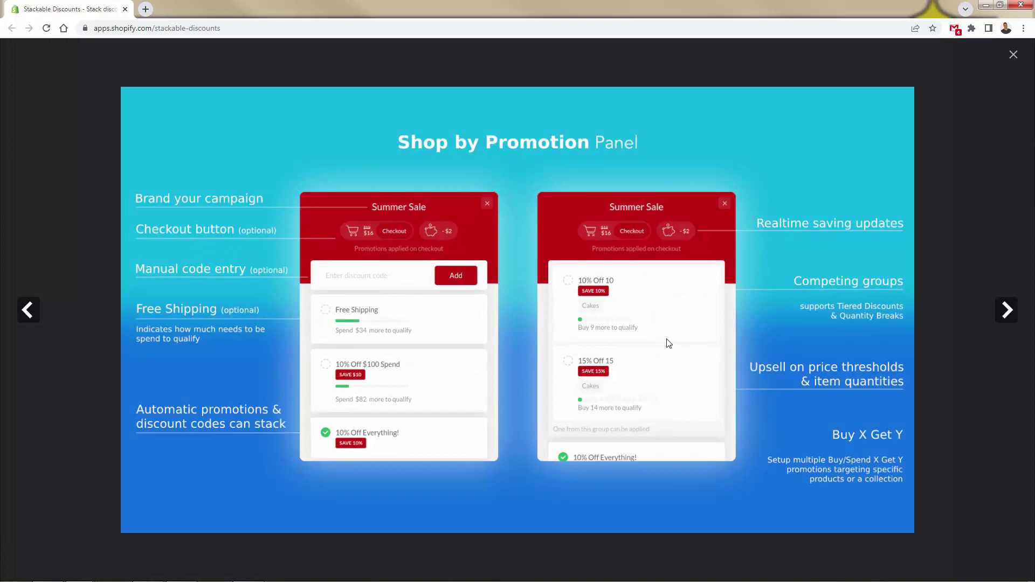
pyautogui.click(1005, 317)
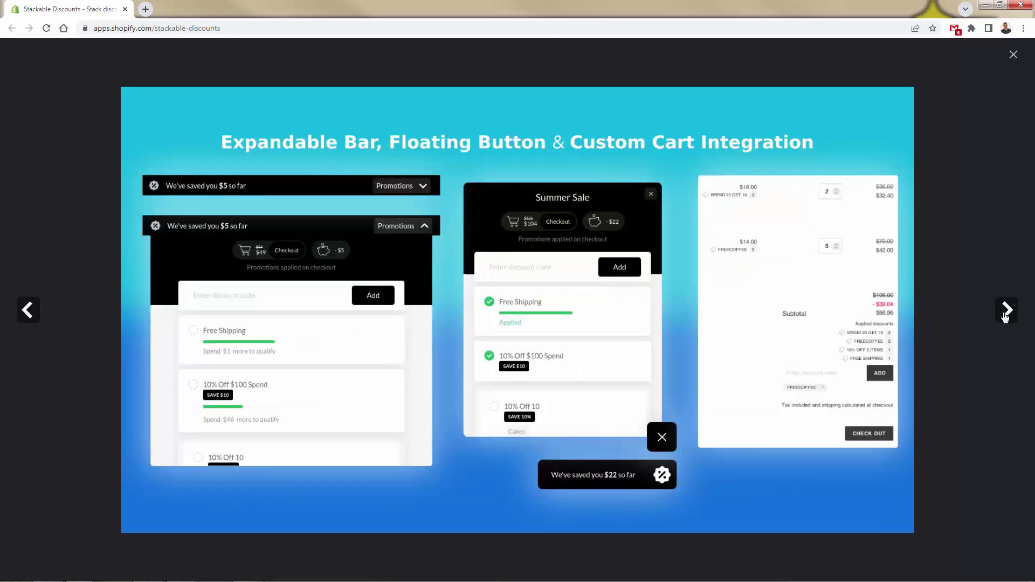
pyautogui.click(1005, 317)
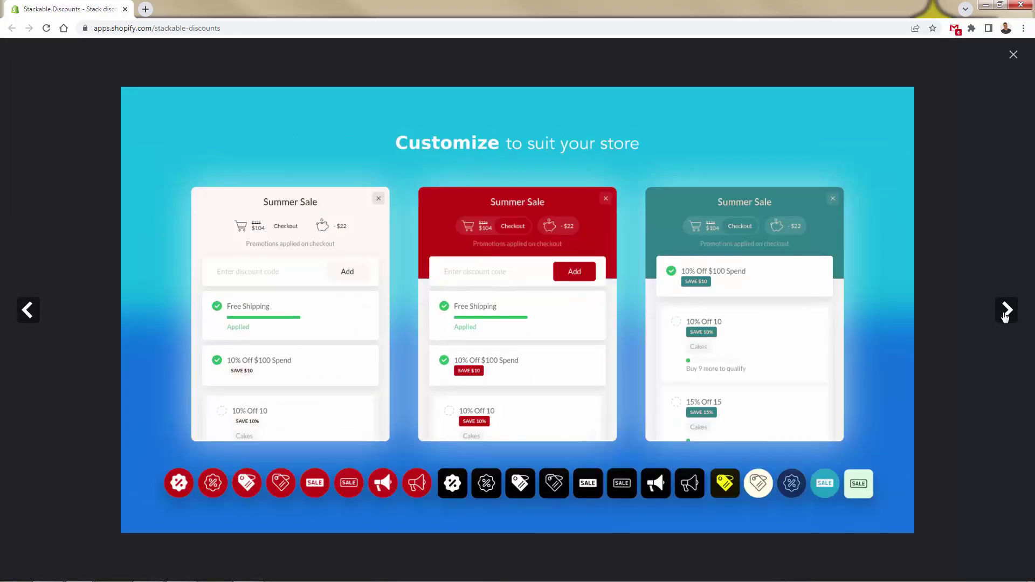
pyautogui.click(1005, 317)
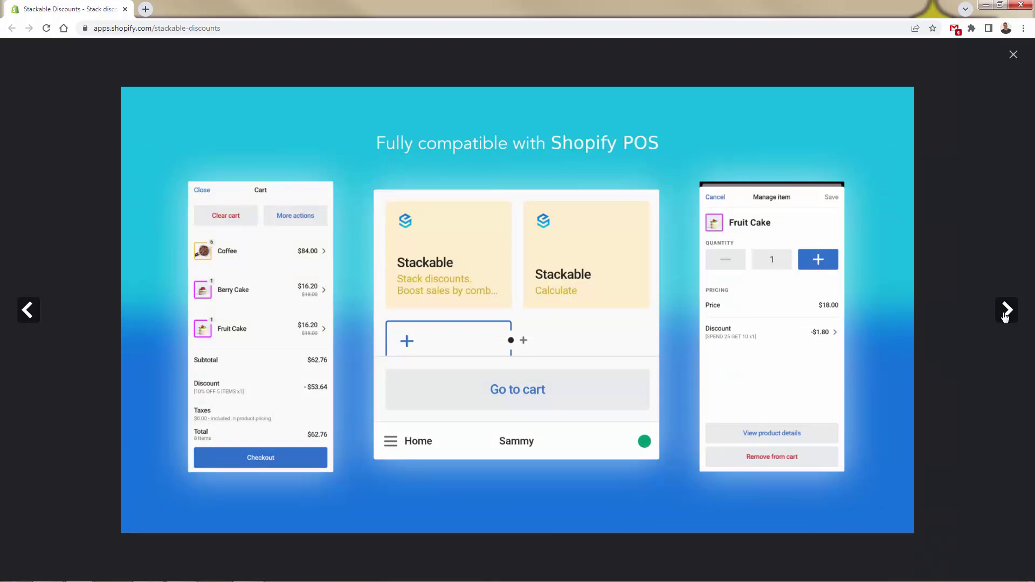
pyautogui.click(1005, 317)
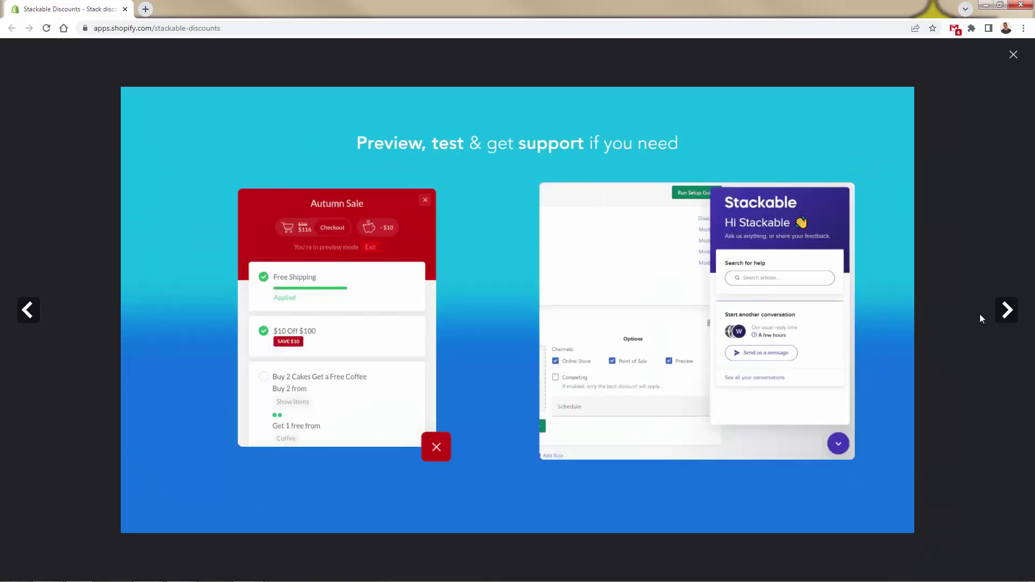
pyautogui.click(1011, 61)
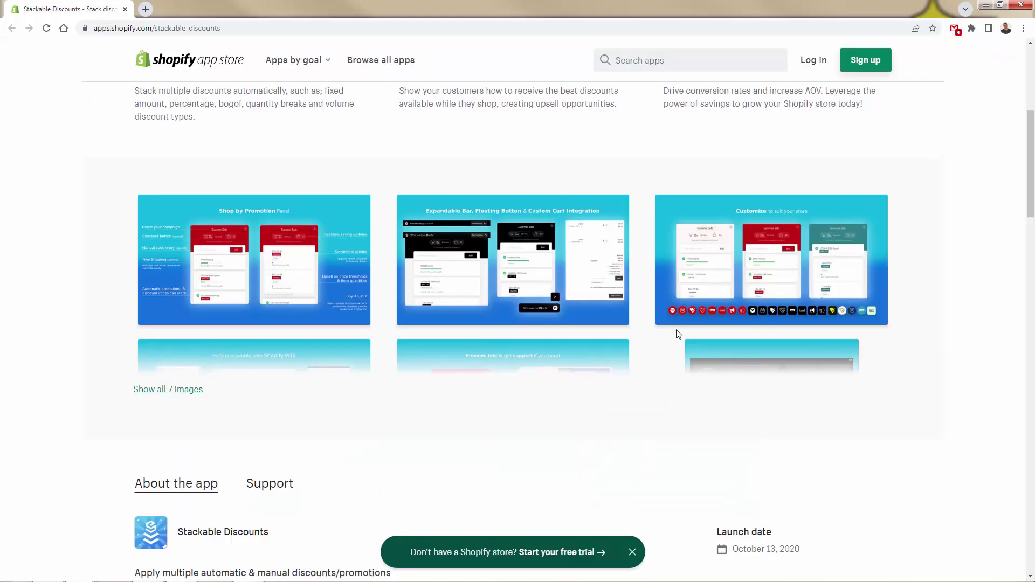
# Expand the Stackable Discounts full description and scroll through it.
pyautogui.scroll(-2, 588, 353)
pyautogui.scroll(-2, 588, 354)
pyautogui.click(196, 476)
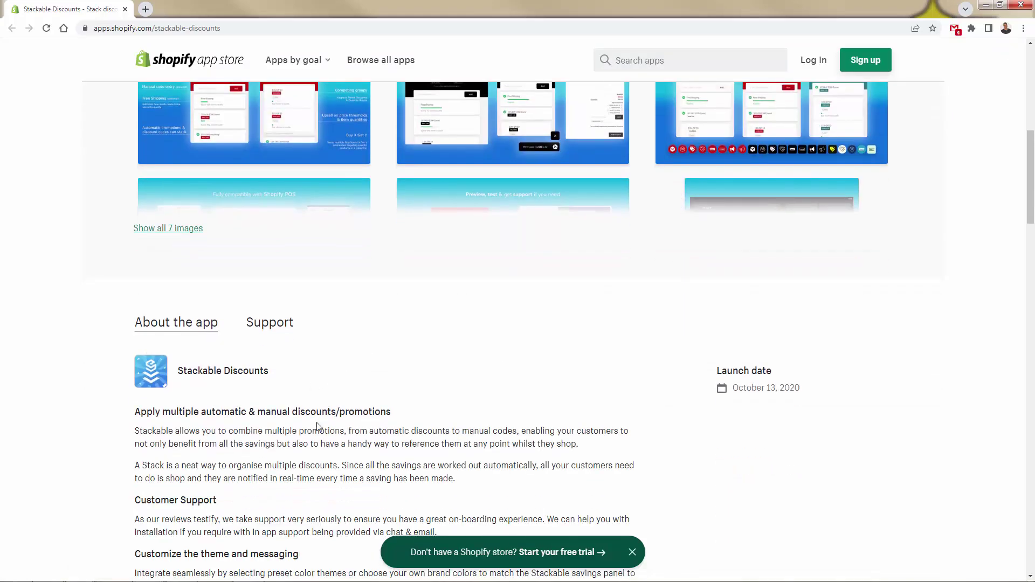
pyautogui.scroll(-3, 316, 422)
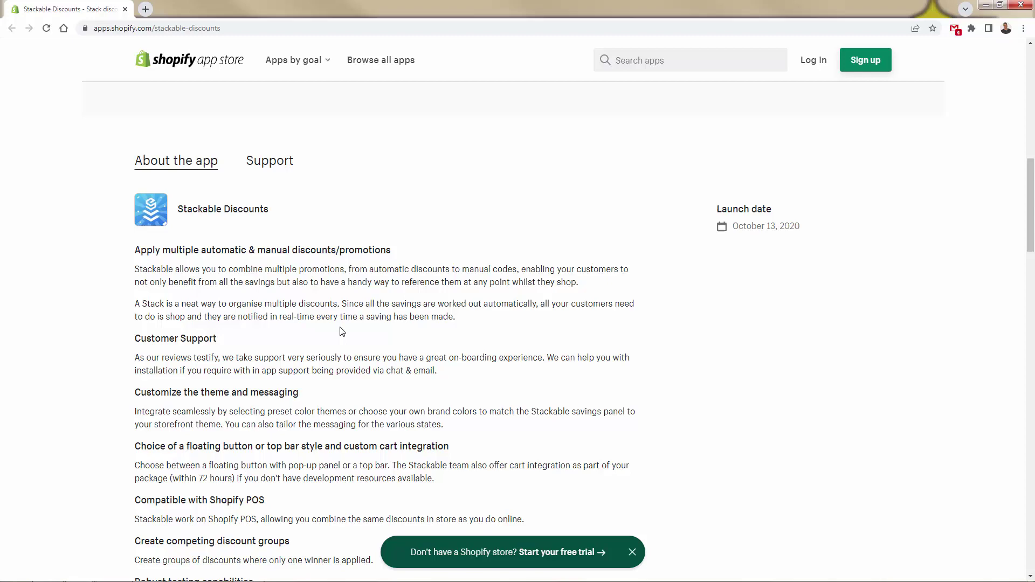
pyautogui.scroll(-4, 313, 362)
pyautogui.scroll(11, 325, 398)
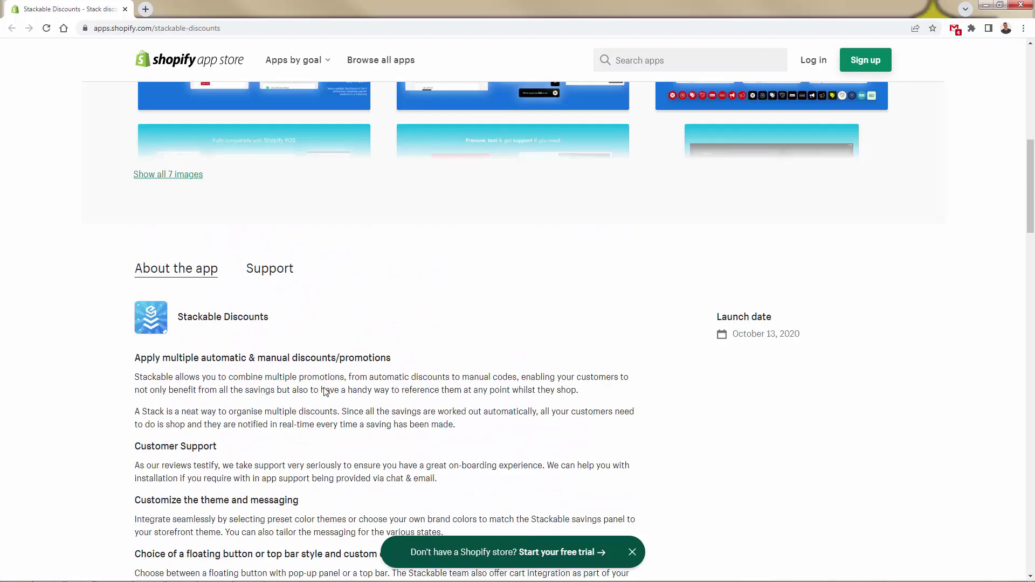
pyautogui.scroll(5, 325, 397)
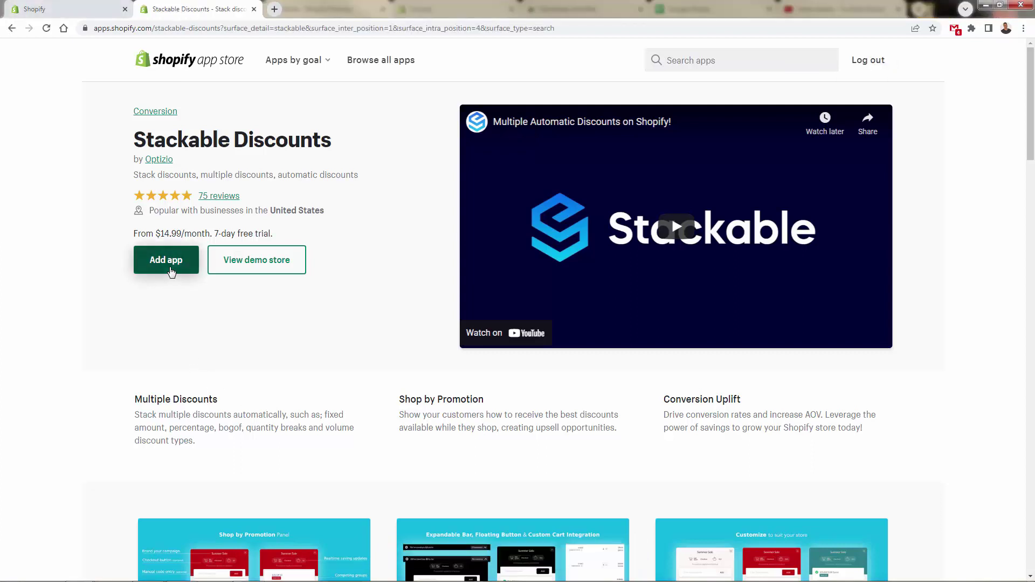
# Add Stackable Discounts and confirm installing it on the Animal Lovers Co store.
pyautogui.click(171, 272)
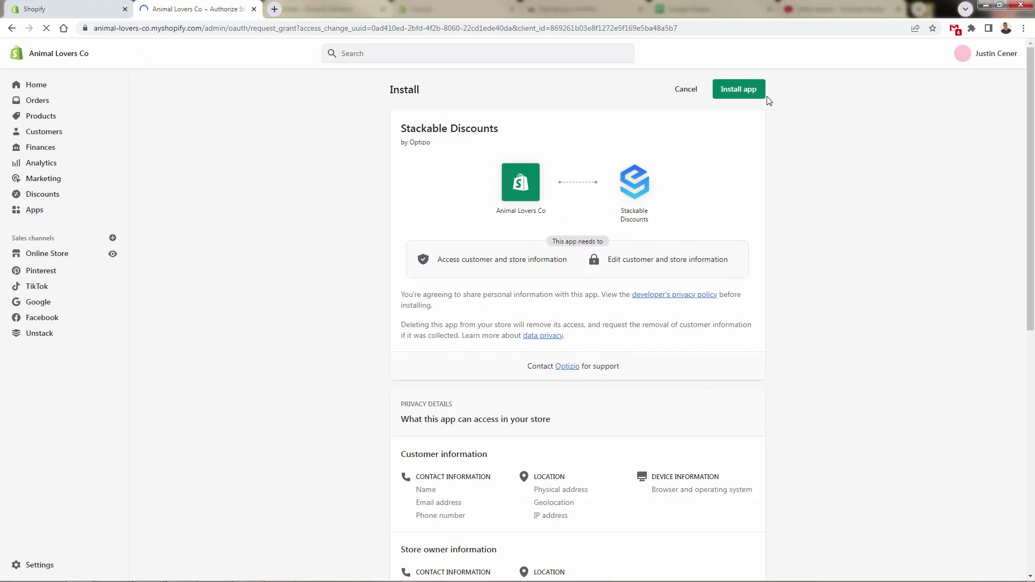
pyautogui.click(752, 93)
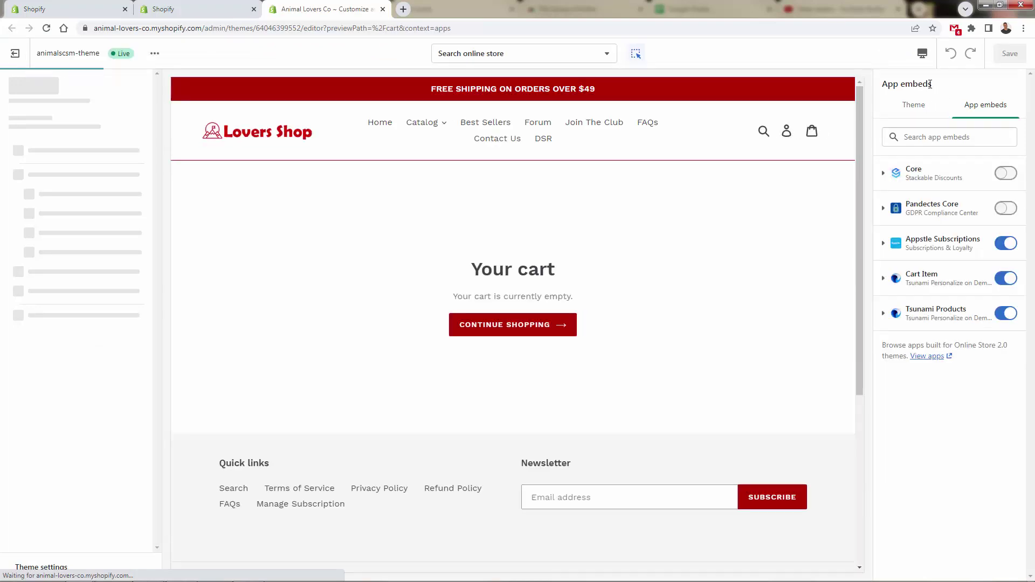
# Turn on the Core (Stackable Discounts) embed, save the theme, and switch to the app.
pyautogui.click(1005, 173)
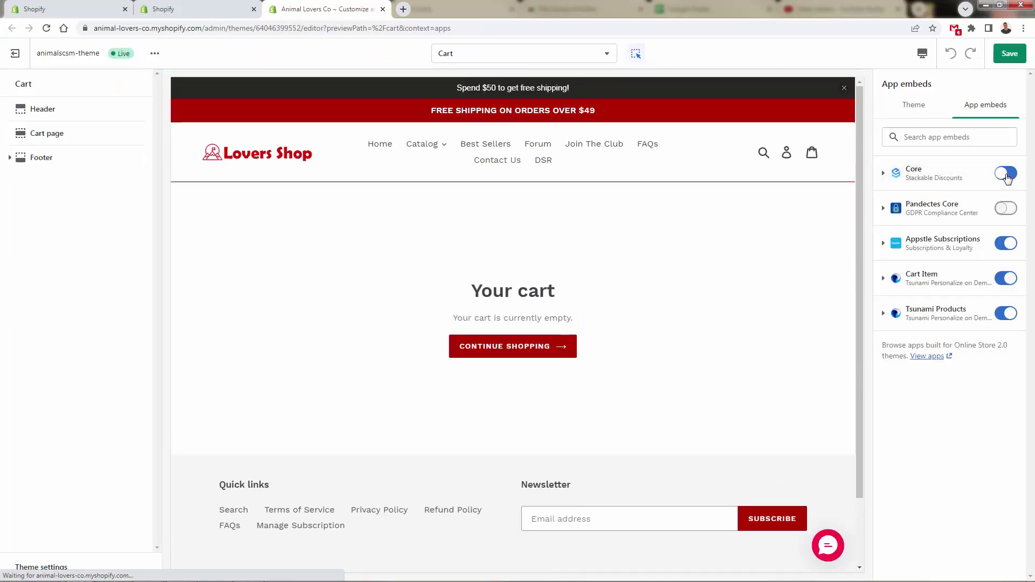
pyautogui.click(1006, 56)
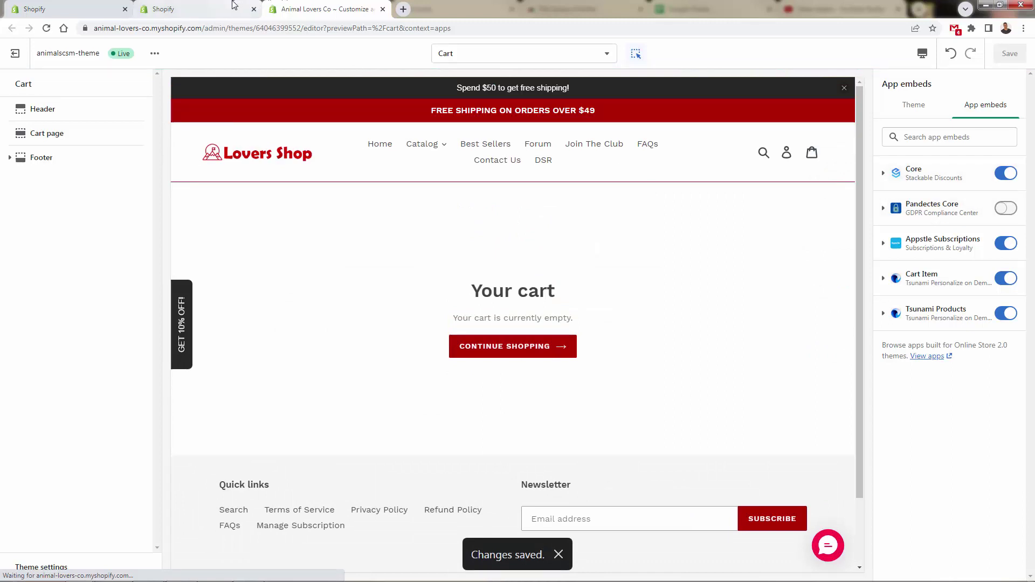
pyautogui.click(194, 9)
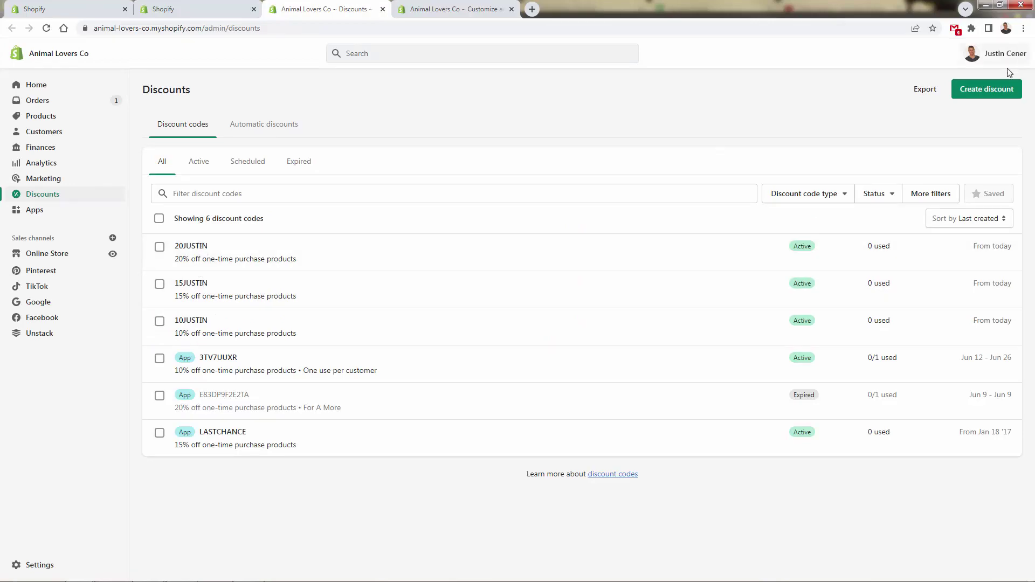
# Create and save a 25JUSTIN discount code for 25% off, then return to Stackable Discounts.
pyautogui.click(996, 92)
pyautogui.click(501, 276)
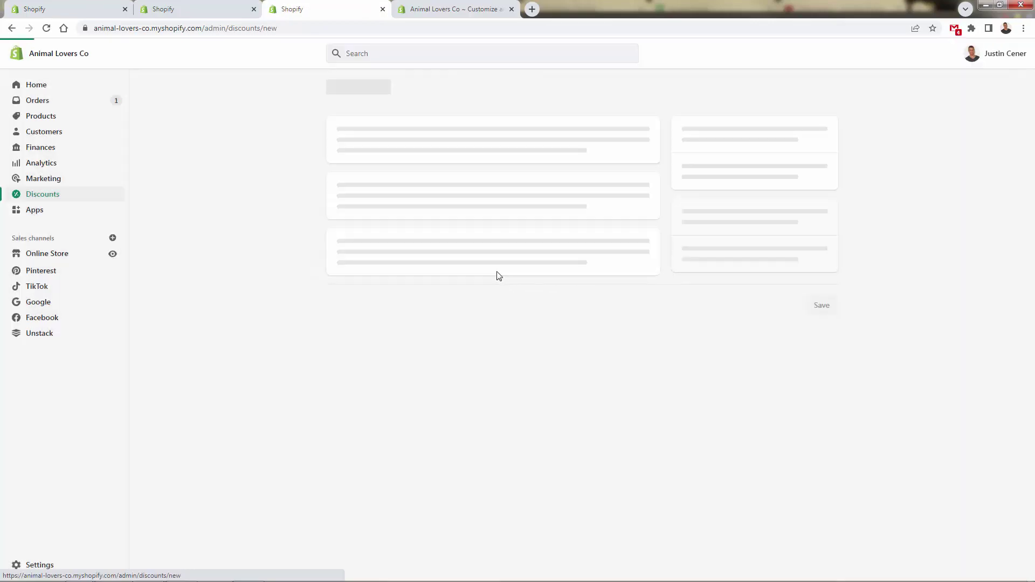
pyautogui.write('25JUSTIN')
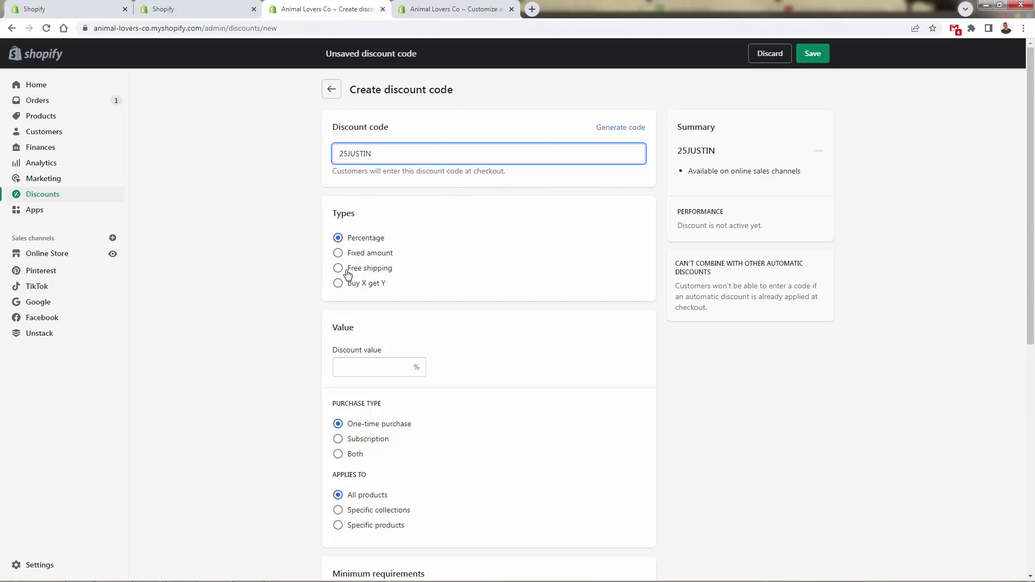
pyautogui.click(364, 361)
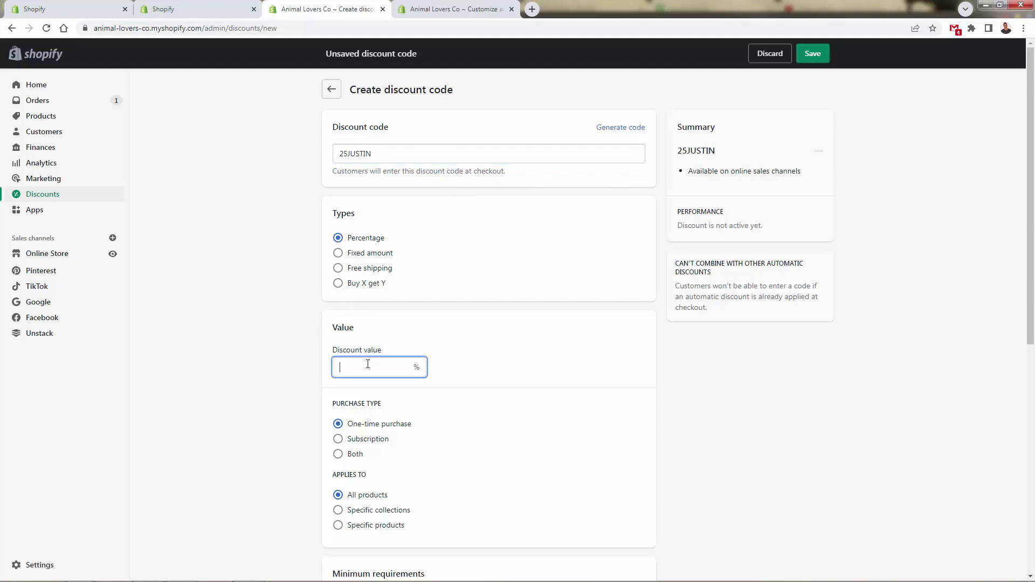
pyautogui.write('25')
pyautogui.click(813, 54)
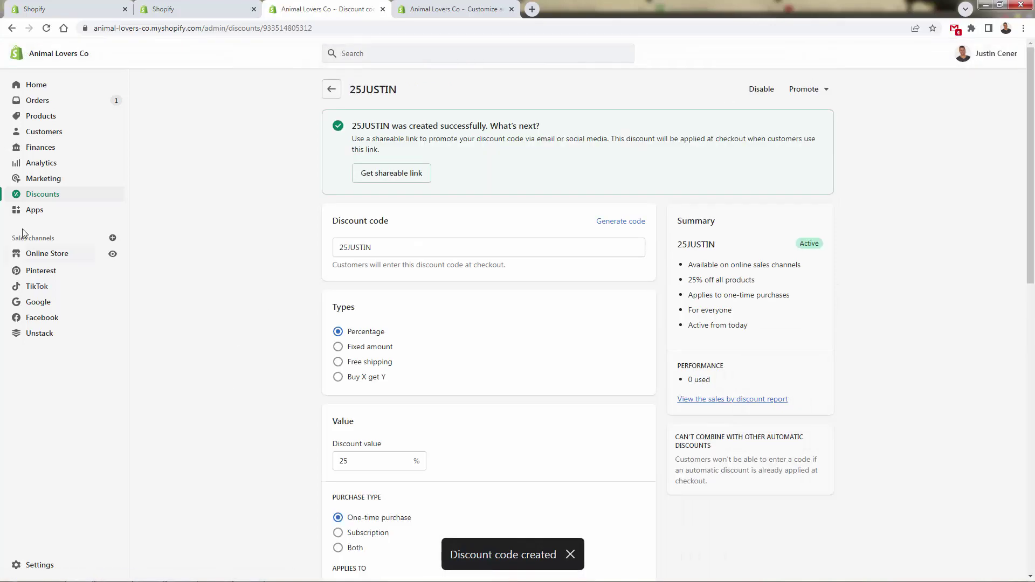
pyautogui.click(64, 195)
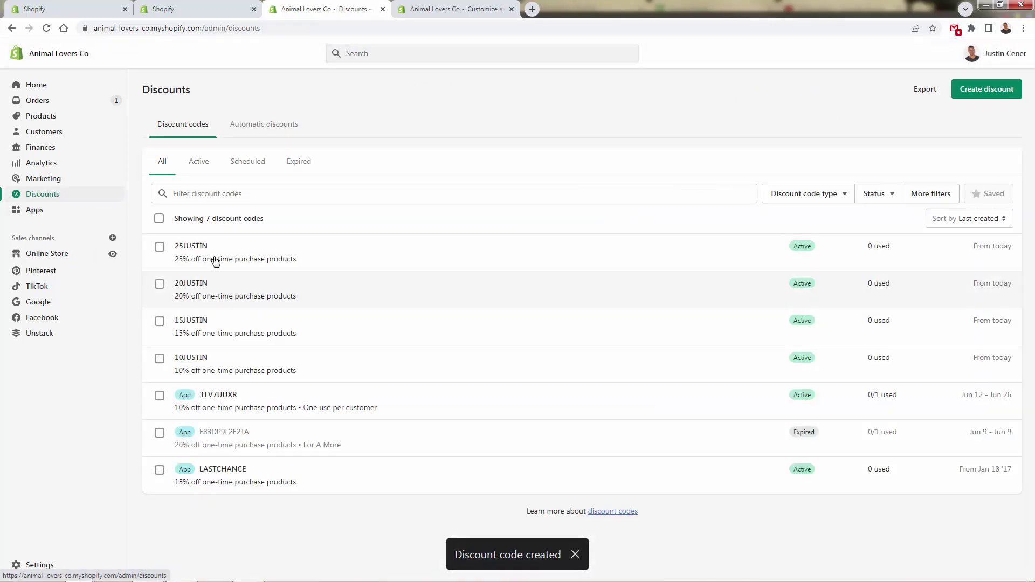
pyautogui.click(202, 6)
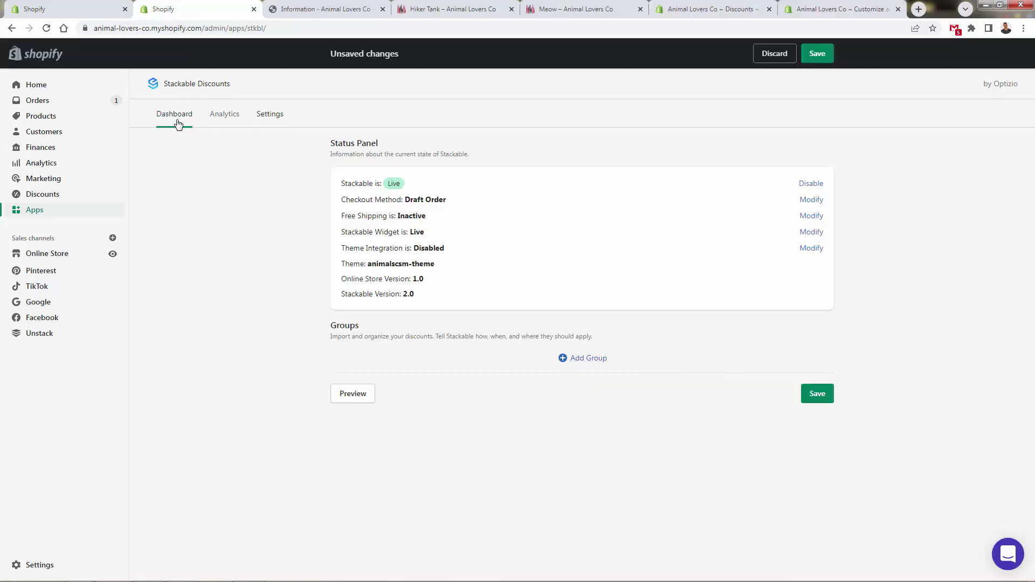
# Add a new discount group and rename it 'J'.
pyautogui.click(588, 358)
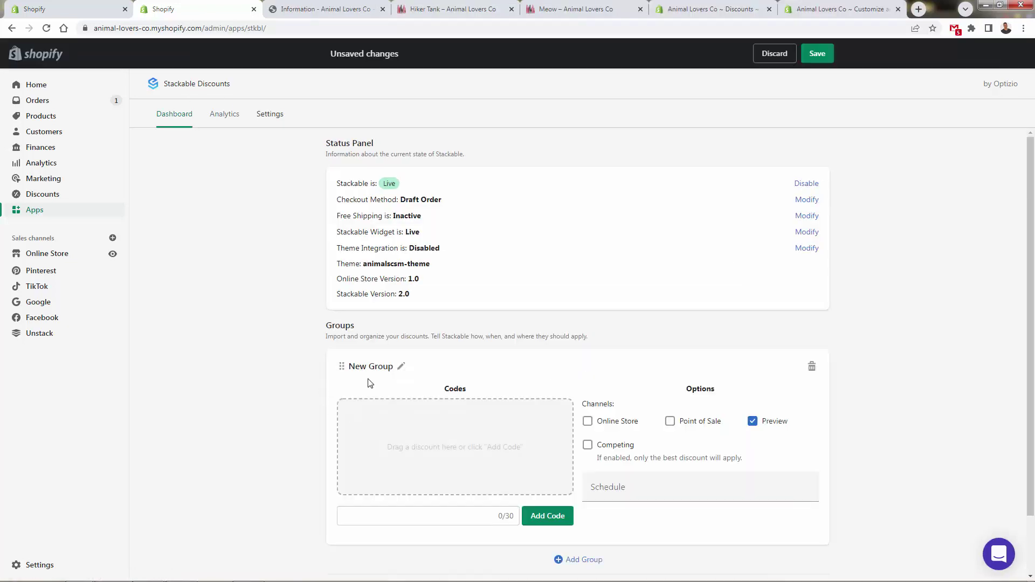
pyautogui.click(401, 368)
pyautogui.tripleClick(390, 368)
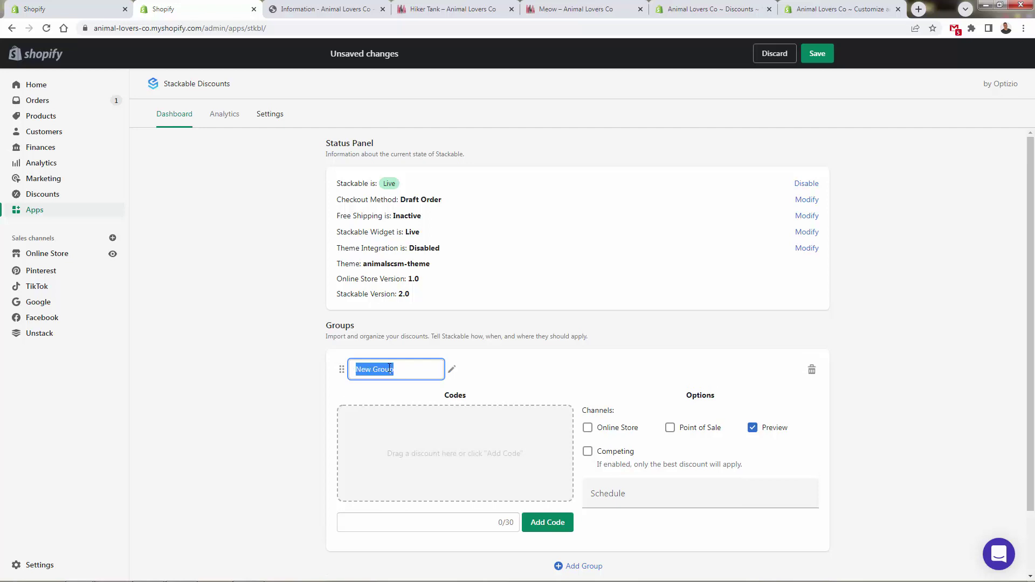
pyautogui.write('Justin')
pyautogui.click(303, 399)
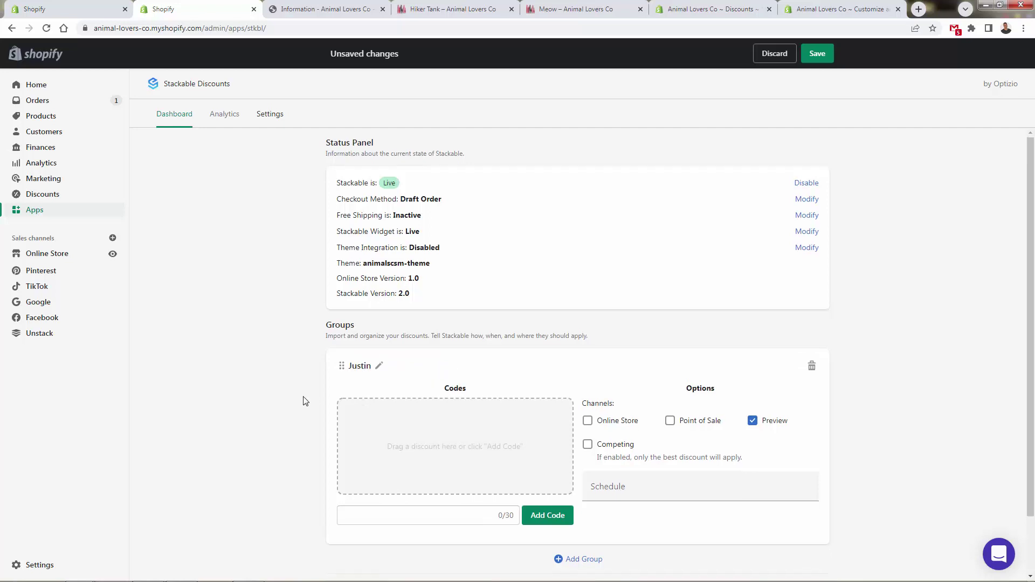
pyautogui.scroll(-1, 459, 455)
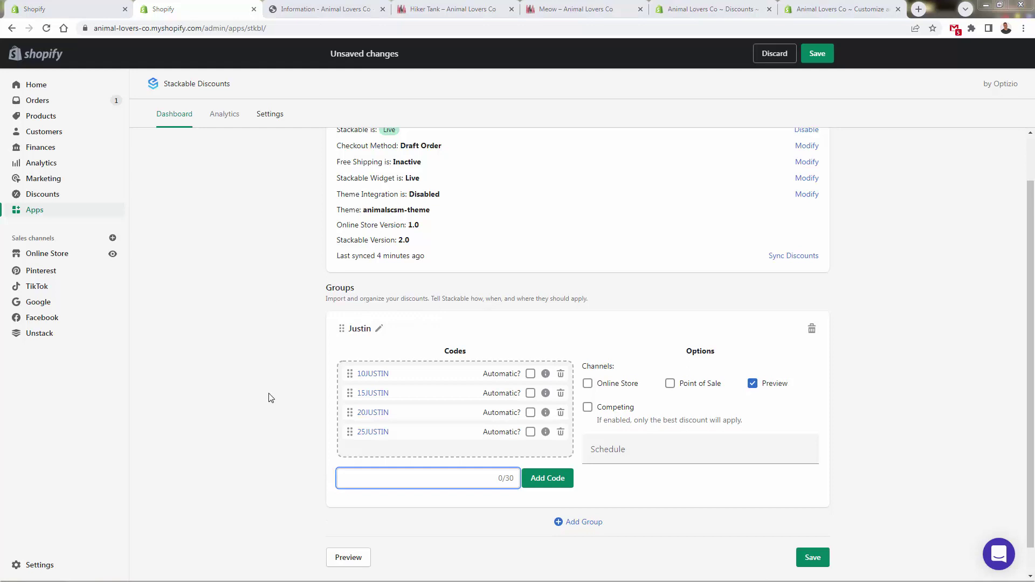
# Set only the 10% code (10JUSTIN) to apply automatically, leaving 15% and 20% manual.
pyautogui.click(530, 374)
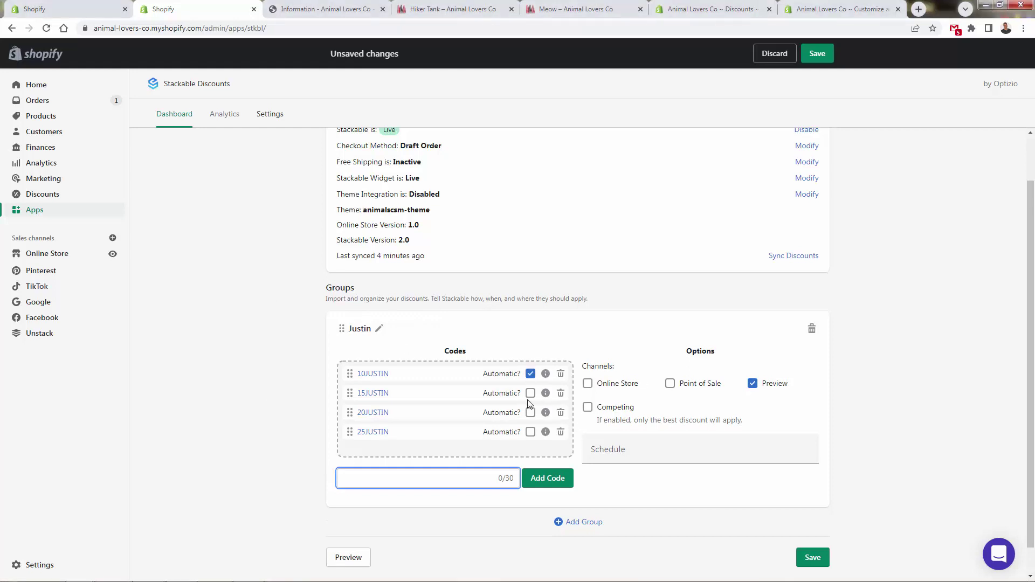
pyautogui.click(530, 393)
pyautogui.click(530, 412)
pyautogui.click(530, 413)
pyautogui.click(531, 394)
pyautogui.scroll(1, 229, 420)
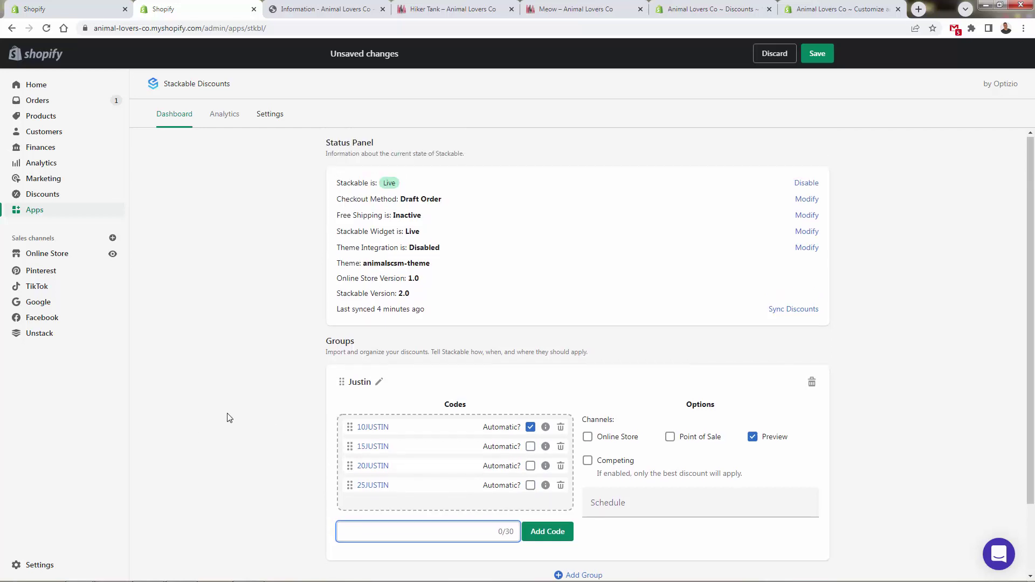
# Add the Online Store channel to the discount group and save it.
pyautogui.click(589, 437)
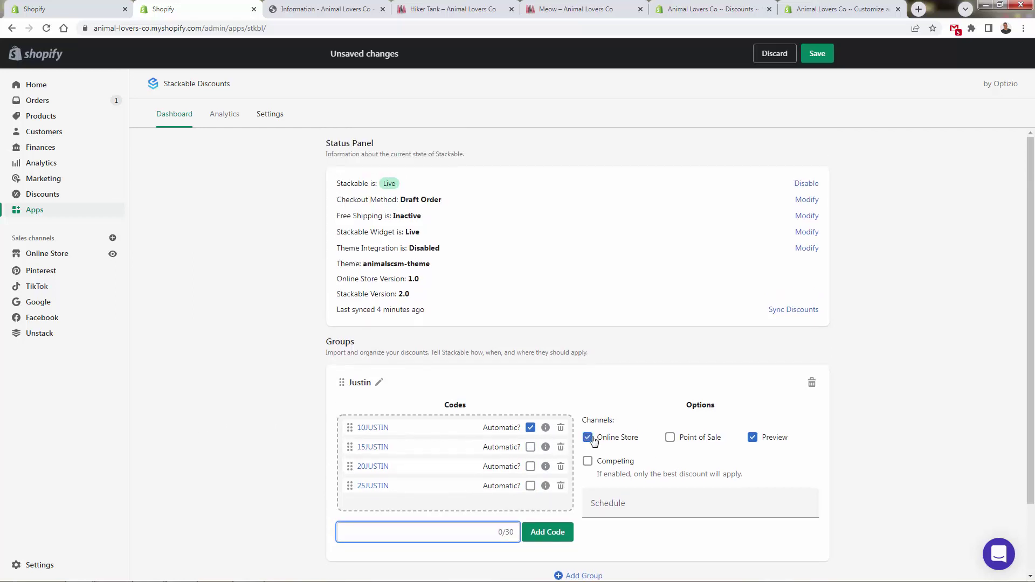
pyautogui.scroll(-2, 590, 448)
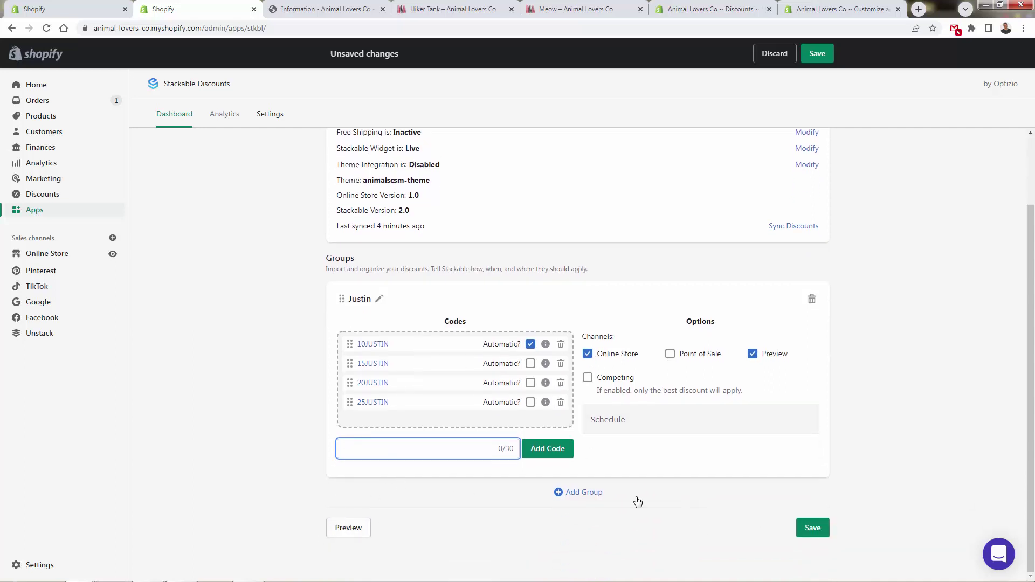
pyautogui.click(798, 534)
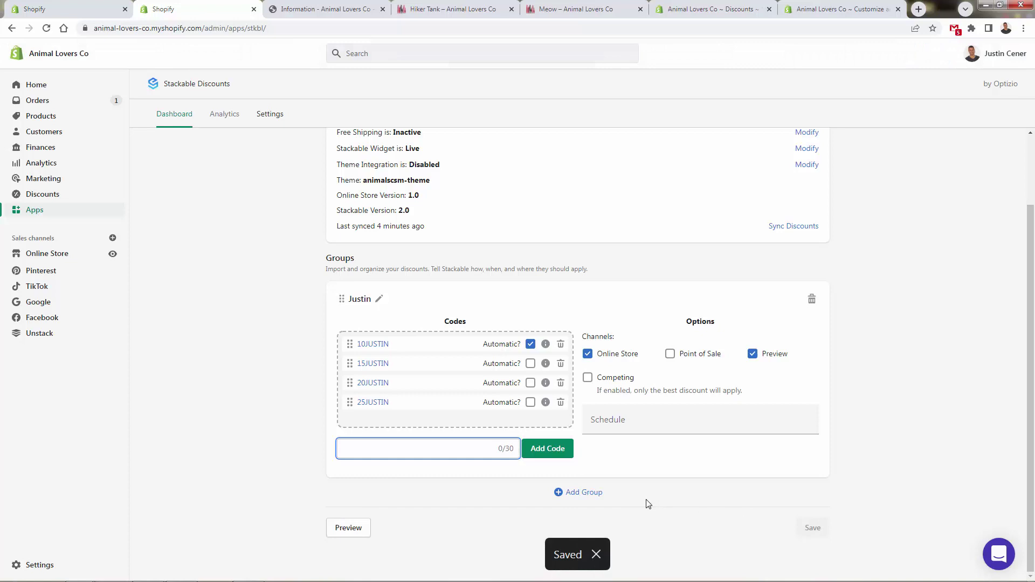
pyautogui.scroll(2, 647, 485)
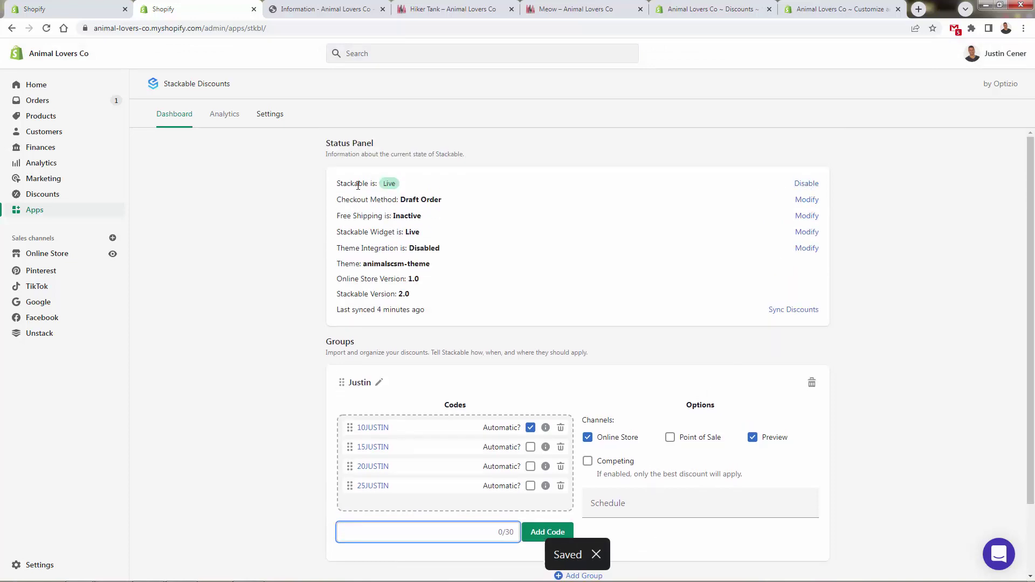
pyautogui.moveTo(357, 185); pyautogui.dragTo(376, 186)
pyautogui.click(380, 193)
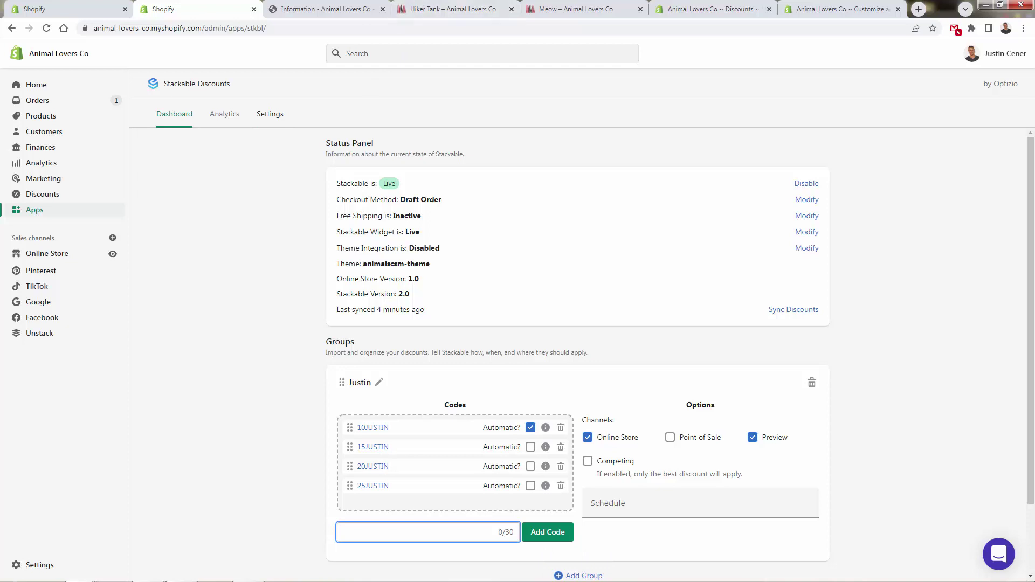
# Review the app's general behaviour settings.
pyautogui.click(272, 114)
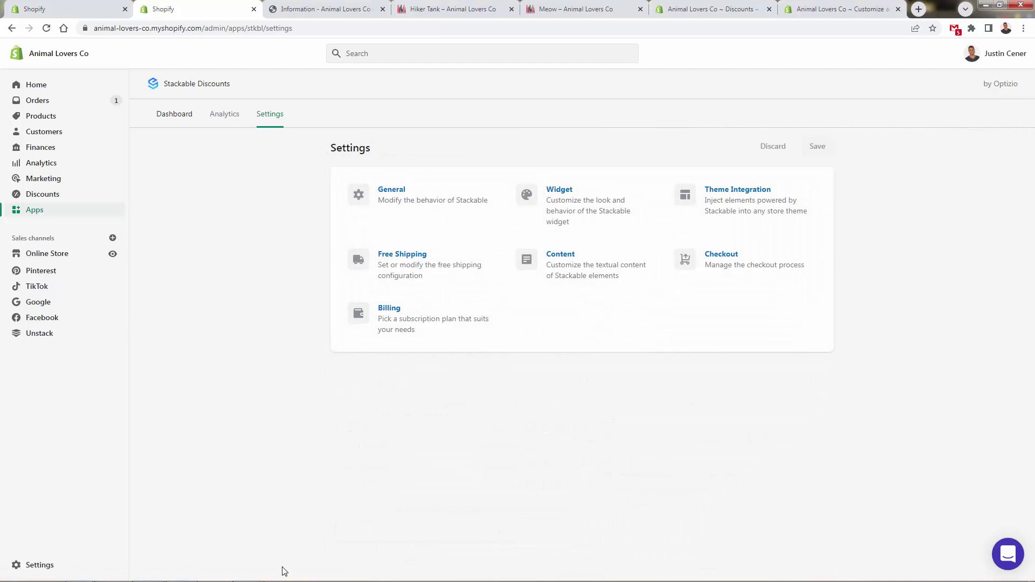
pyautogui.click(435, 197)
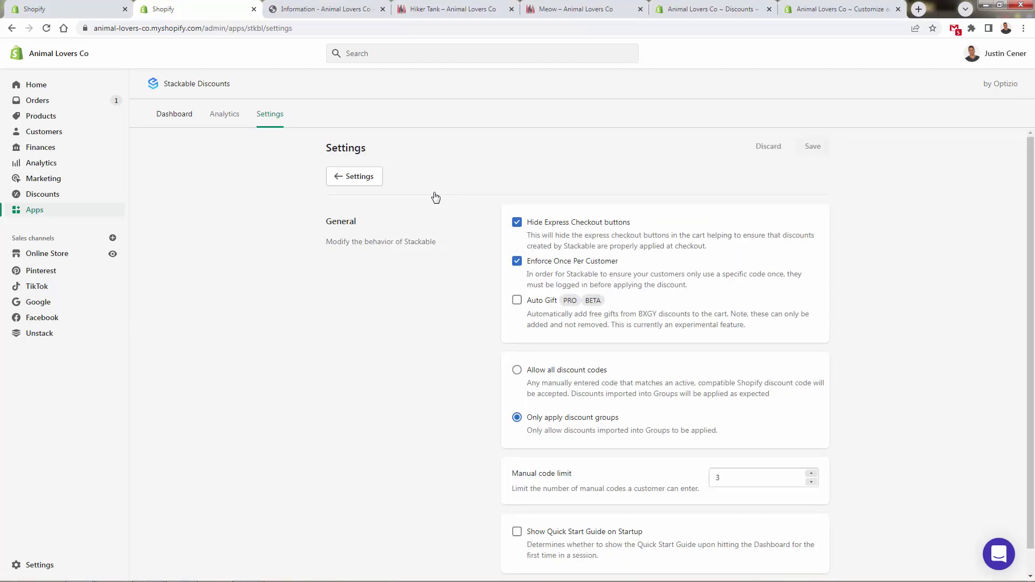
pyautogui.scroll(-1, 474, 283)
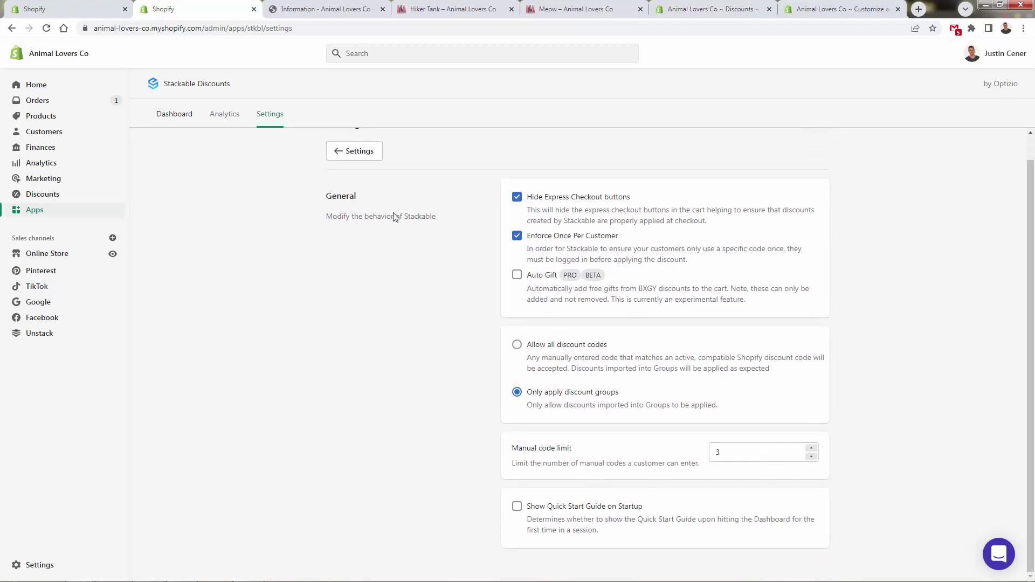
pyautogui.click(348, 151)
# Apply the red preset colour theme in the widget settings.
pyautogui.click(555, 198)
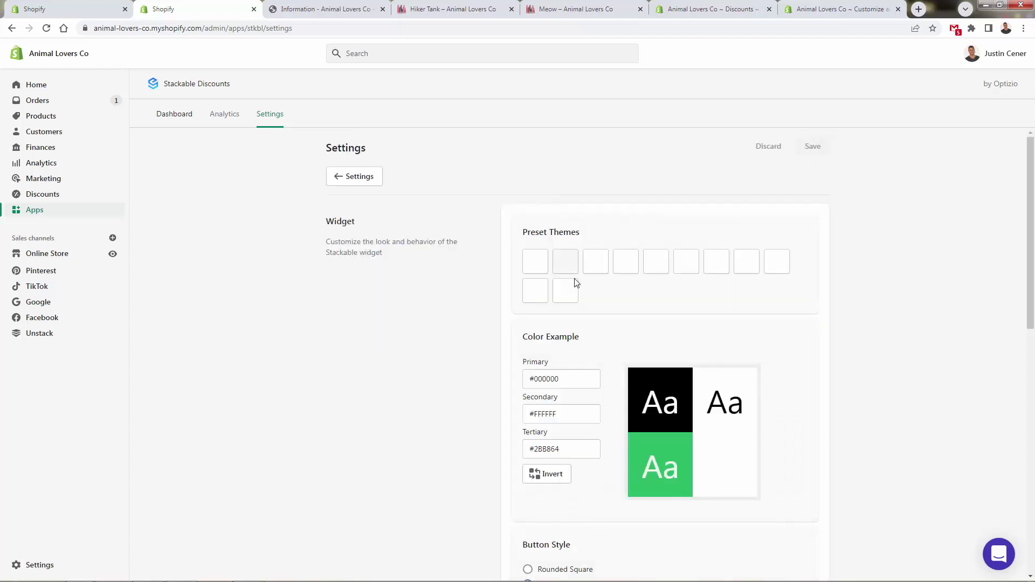
pyautogui.scroll(-3, 474, 356)
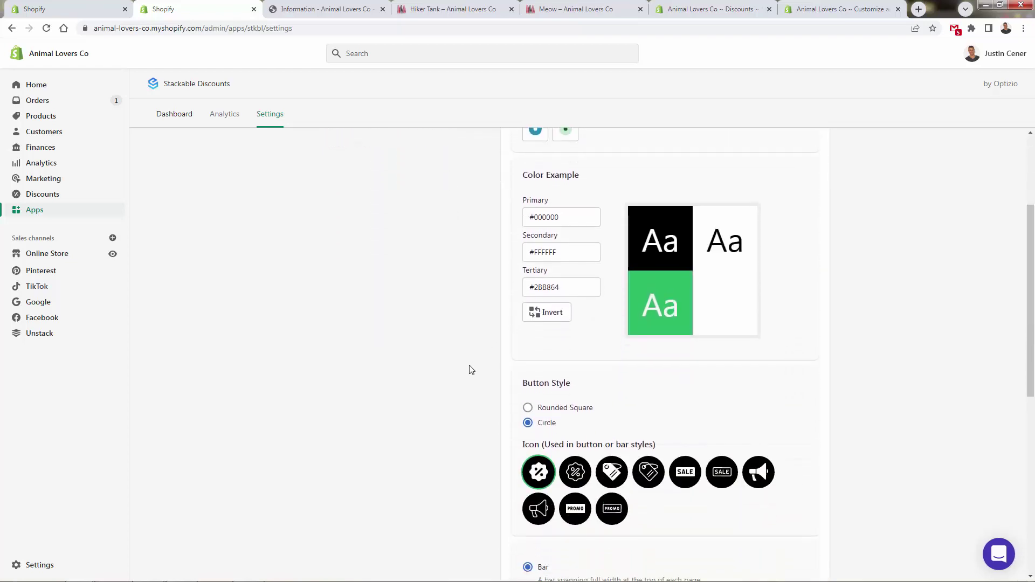
pyautogui.scroll(-5, 470, 370)
pyautogui.scroll(6, 471, 370)
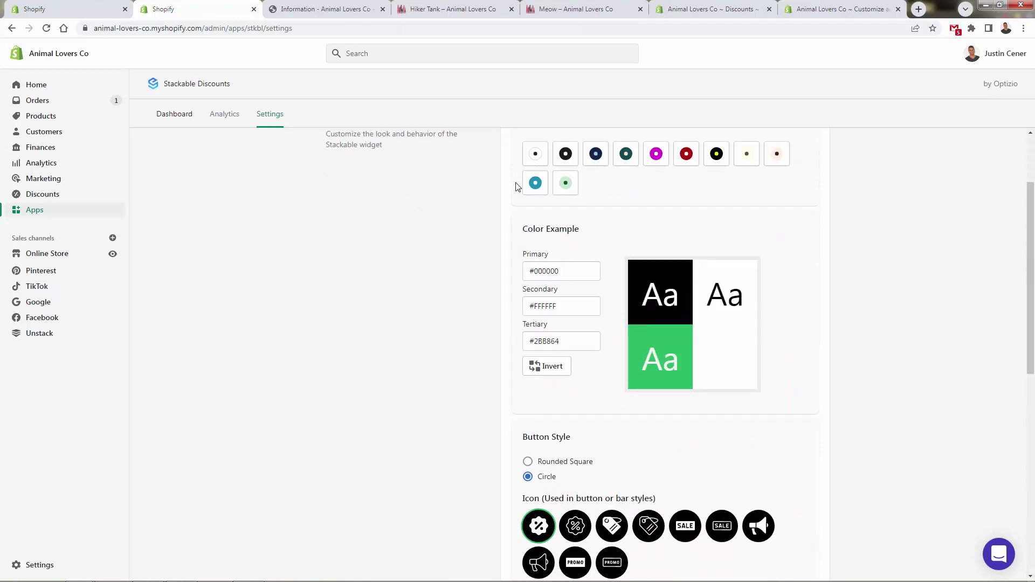
pyautogui.scroll(2, 593, 227)
pyautogui.click(685, 262)
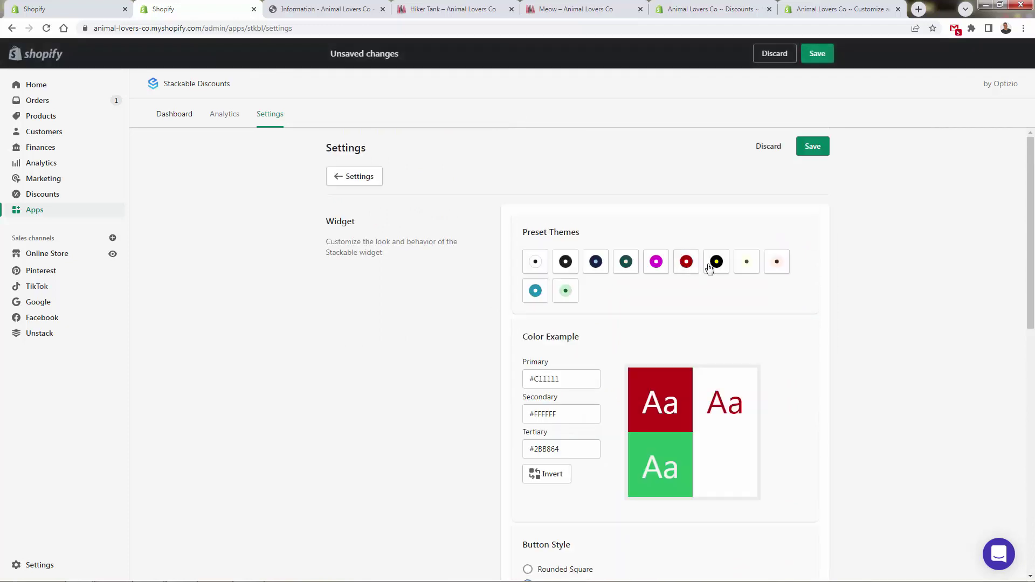
# Set the widget's Tertiary colour to #000000.
pyautogui.scroll(-2, 682, 360)
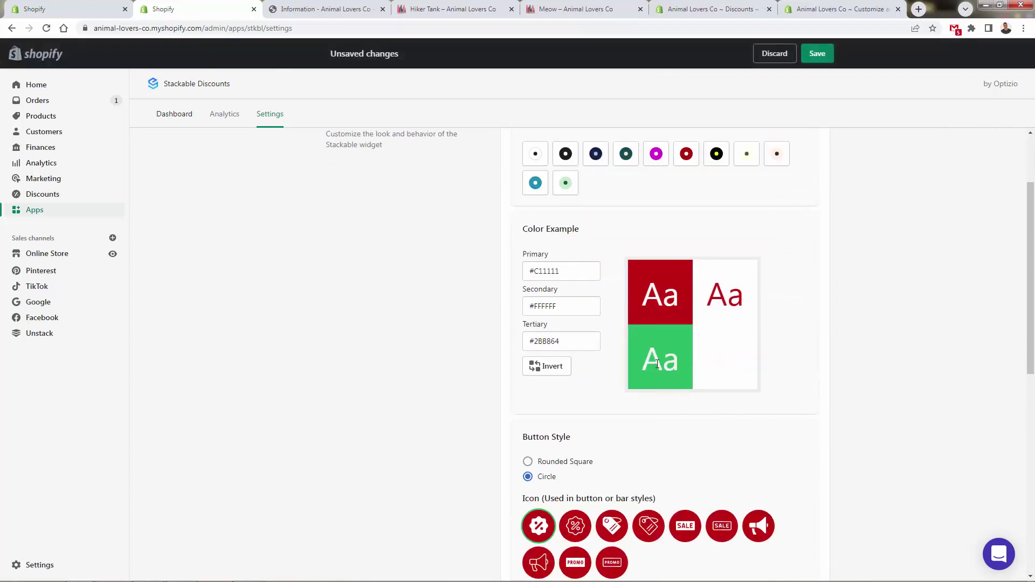
pyautogui.click(533, 344)
pyautogui.doubleClick(543, 344)
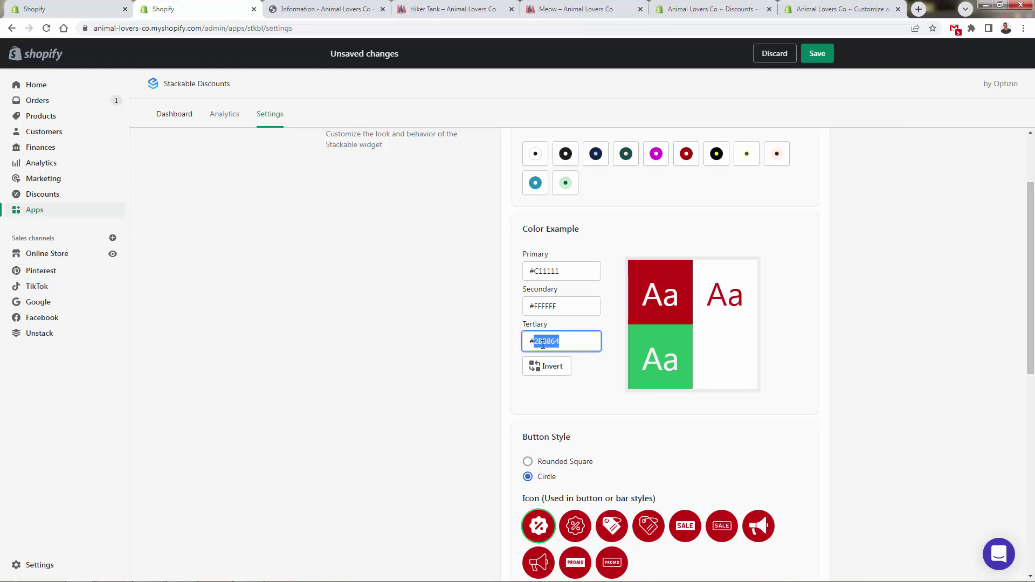
pyautogui.write('000000')
pyautogui.click(416, 347)
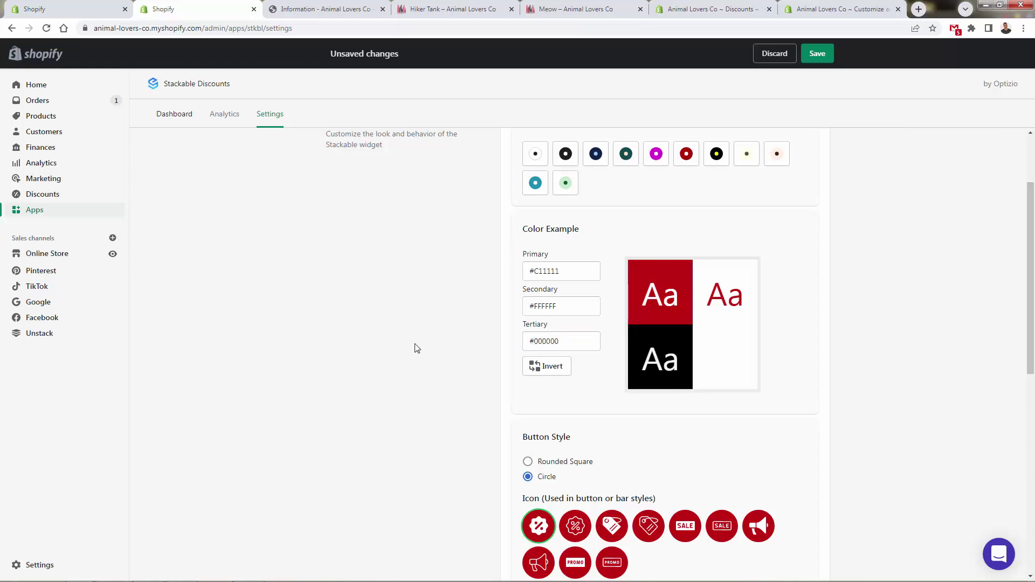
# Make the widget buttons rounded squares with the megaphone icon.
pyautogui.scroll(-2, 415, 346)
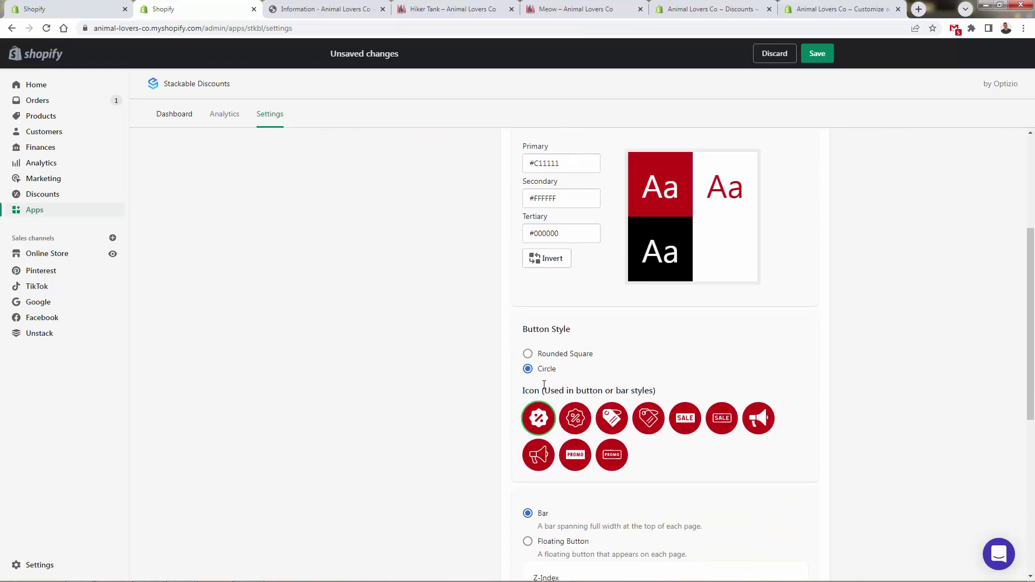
pyautogui.click(529, 355)
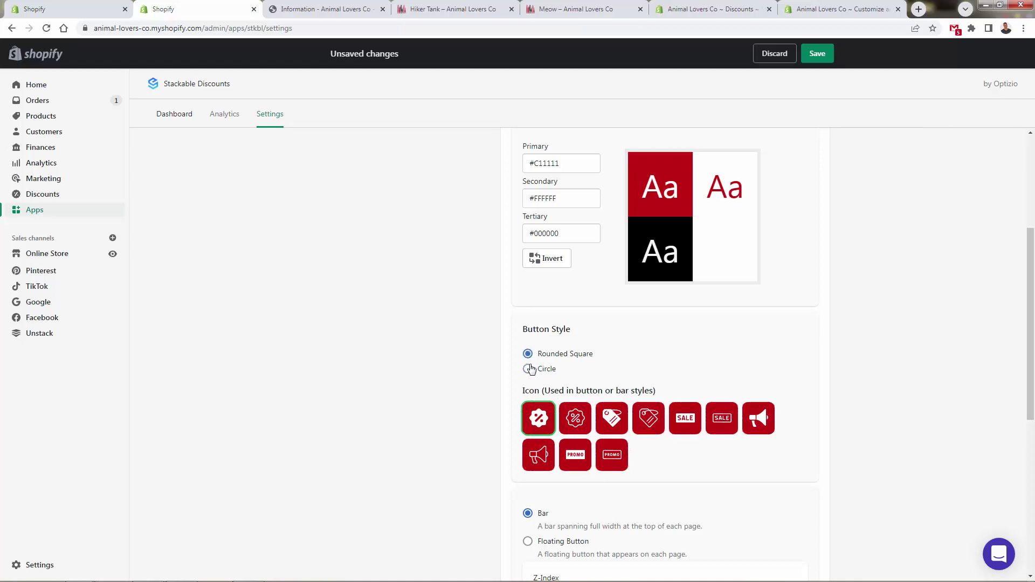
pyautogui.click(528, 369)
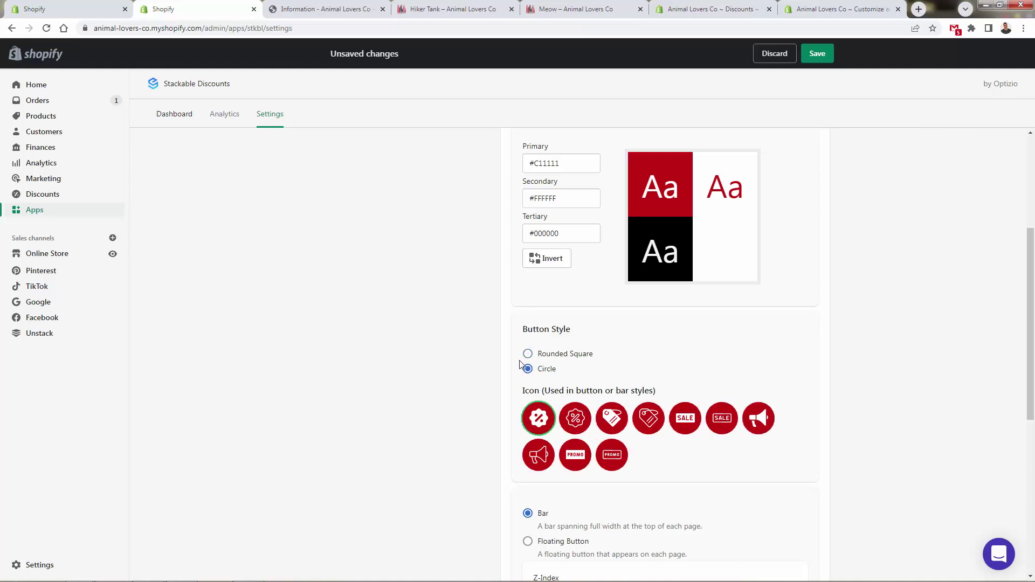
pyautogui.click(527, 354)
pyautogui.click(683, 424)
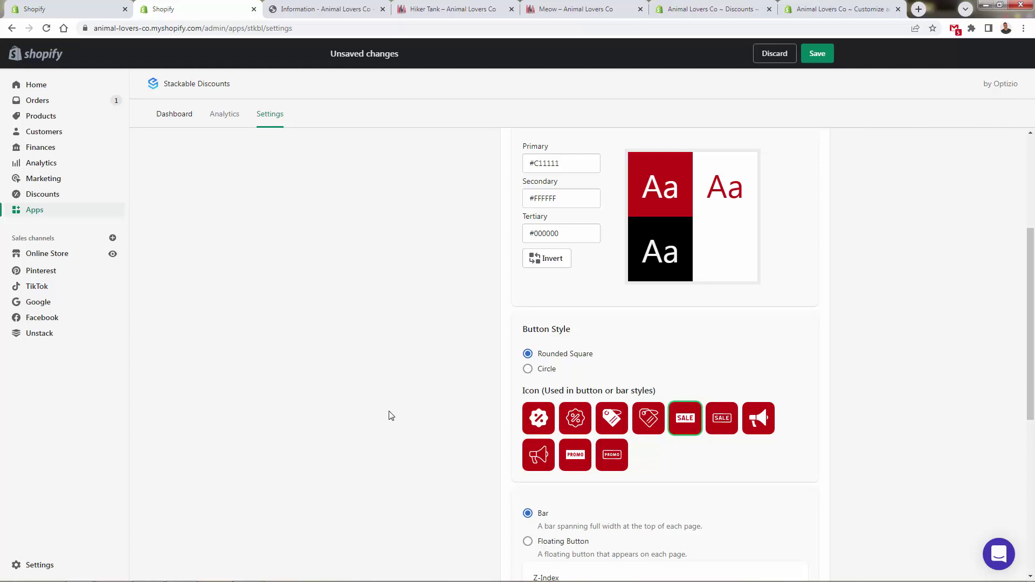
pyautogui.scroll(-1, 391, 416)
pyautogui.click(761, 361)
# Display the widget as a floating button instead of a full-width bar.
pyautogui.scroll(-3, 426, 402)
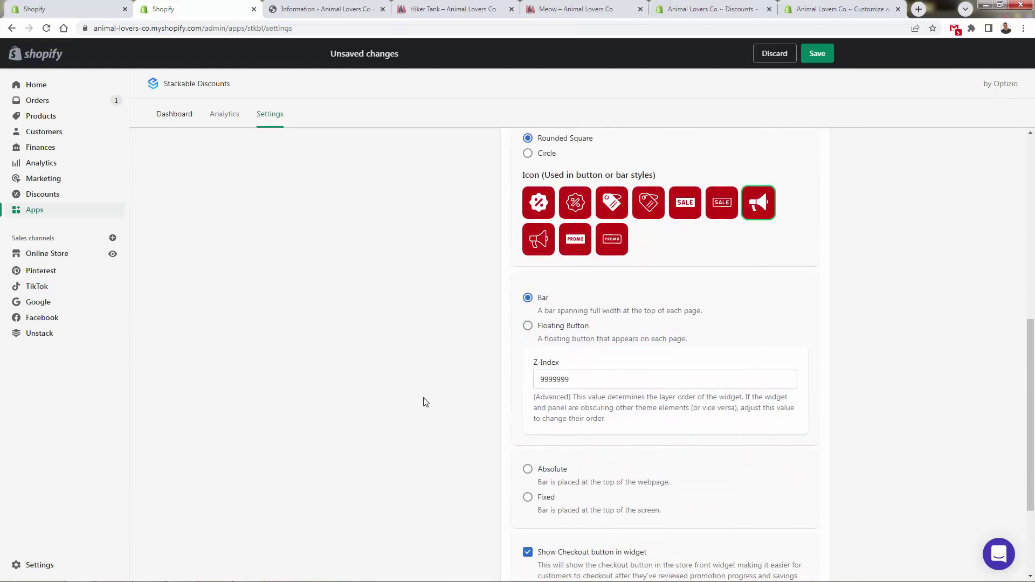
pyautogui.click(528, 326)
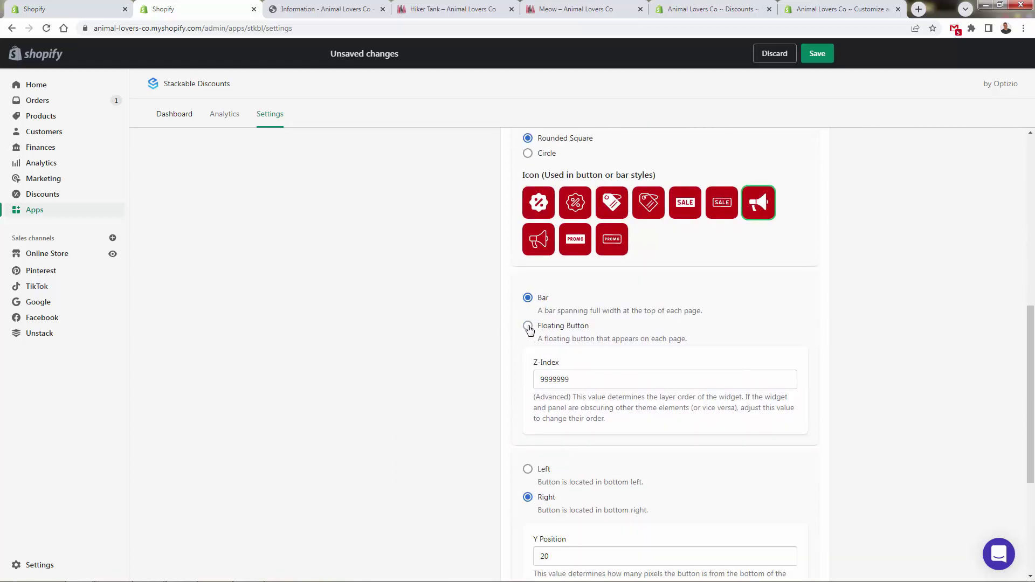
pyautogui.click(534, 307)
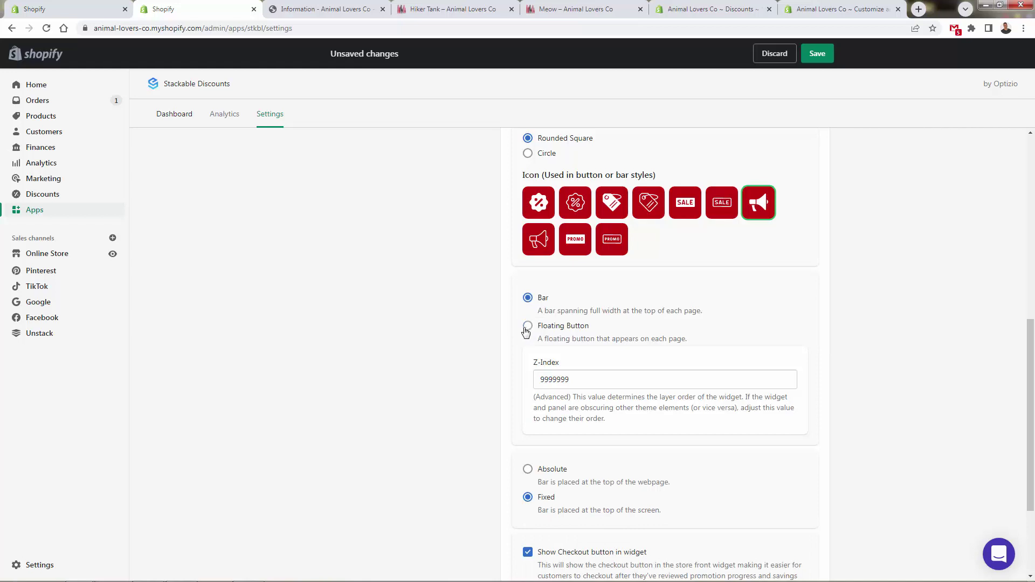
pyautogui.click(527, 327)
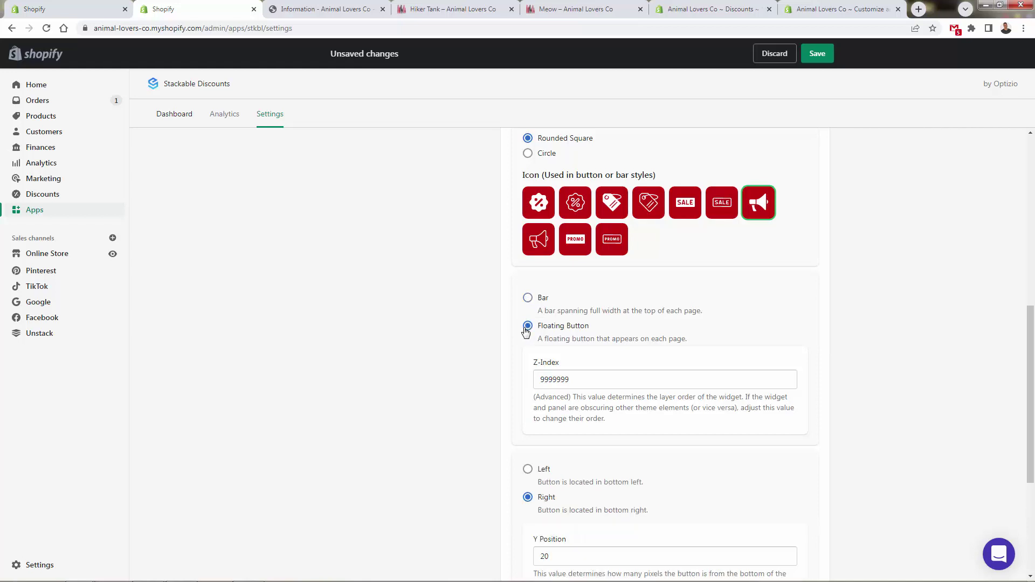
# Keep the widget's checkout option on and save the widget settings.
pyautogui.scroll(-2, 476, 348)
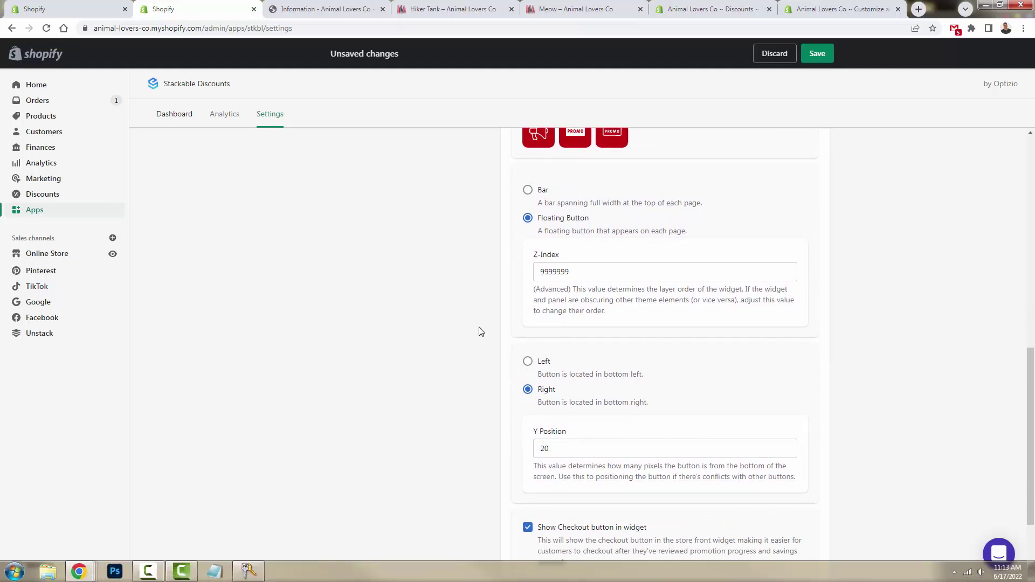
pyautogui.scroll(-2, 523, 329)
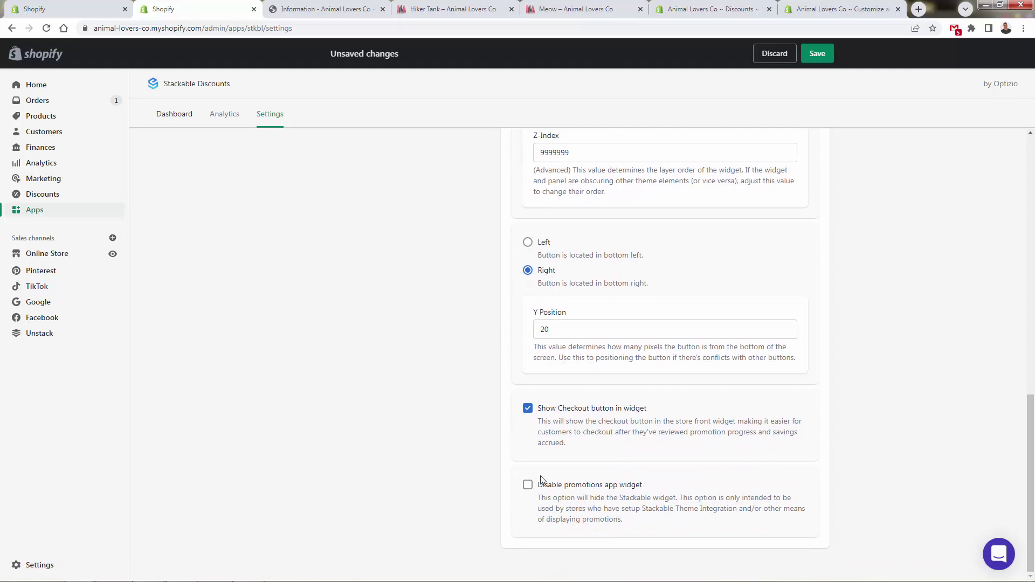
pyautogui.click(529, 408)
pyautogui.click(527, 409)
pyautogui.scroll(1, 386, 443)
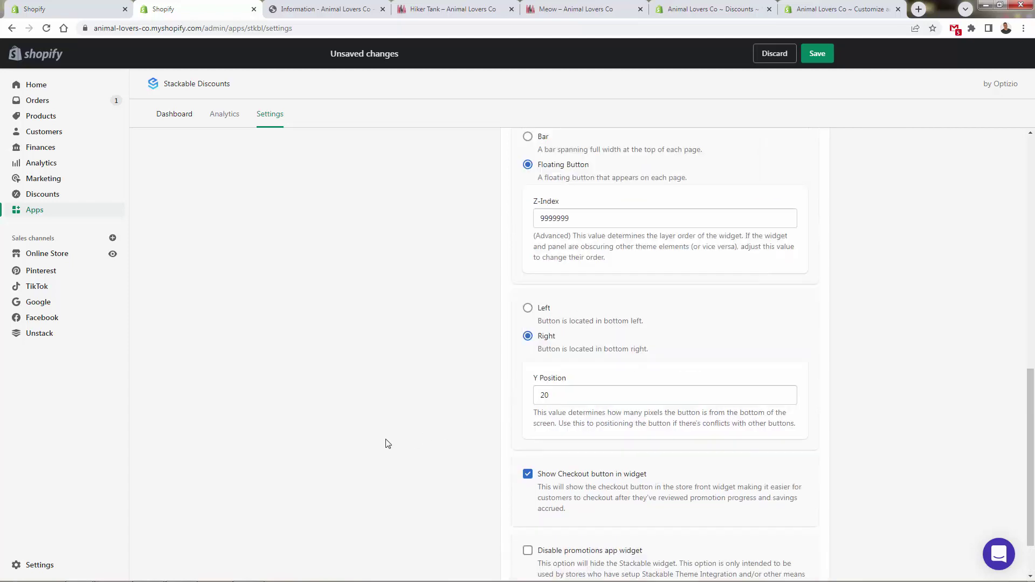
pyautogui.scroll(10, 386, 443)
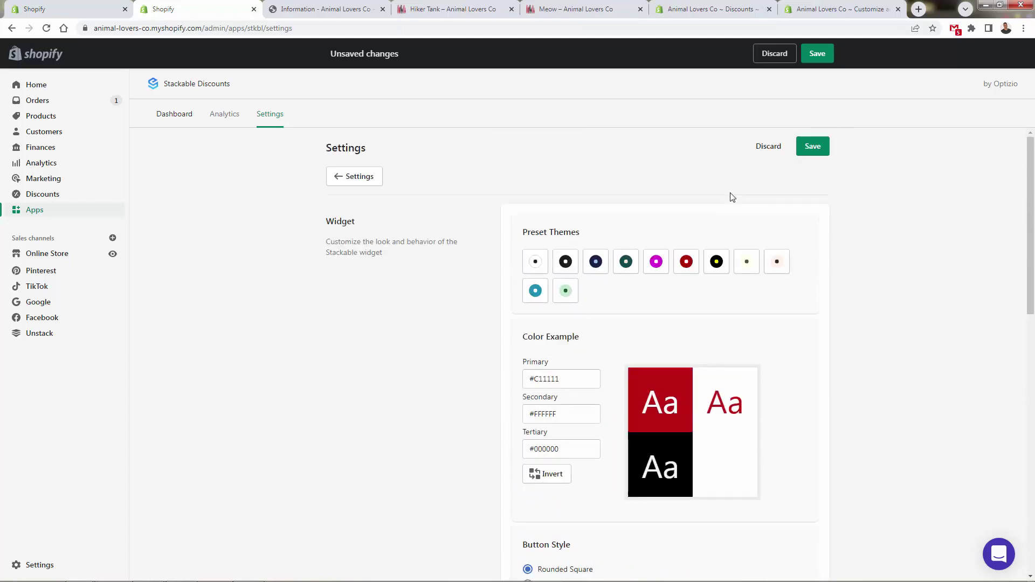
pyautogui.click(815, 147)
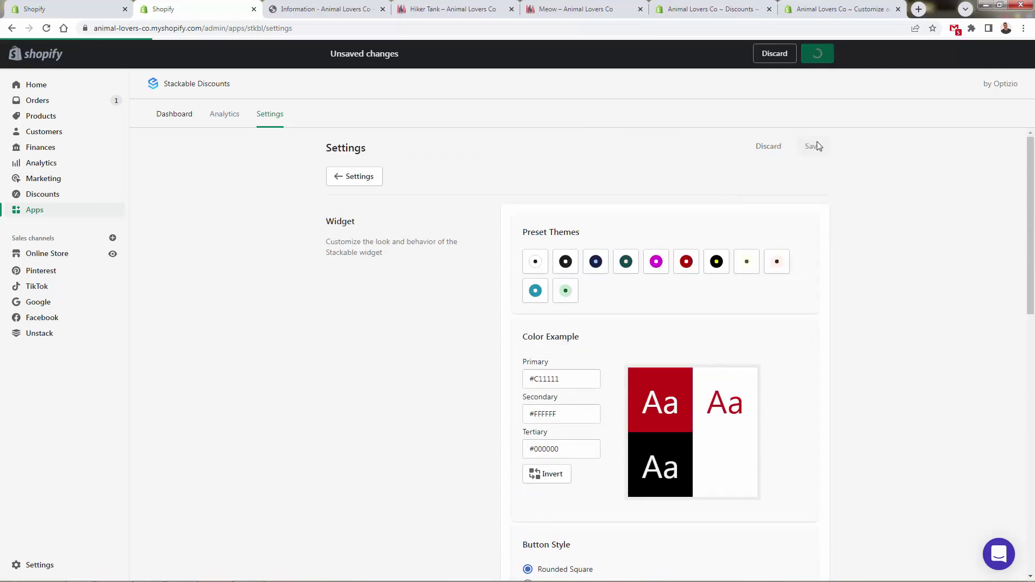
# Check the discount analytics, then view the storefront homepage's red Store Promotions bar.
pyautogui.click(224, 115)
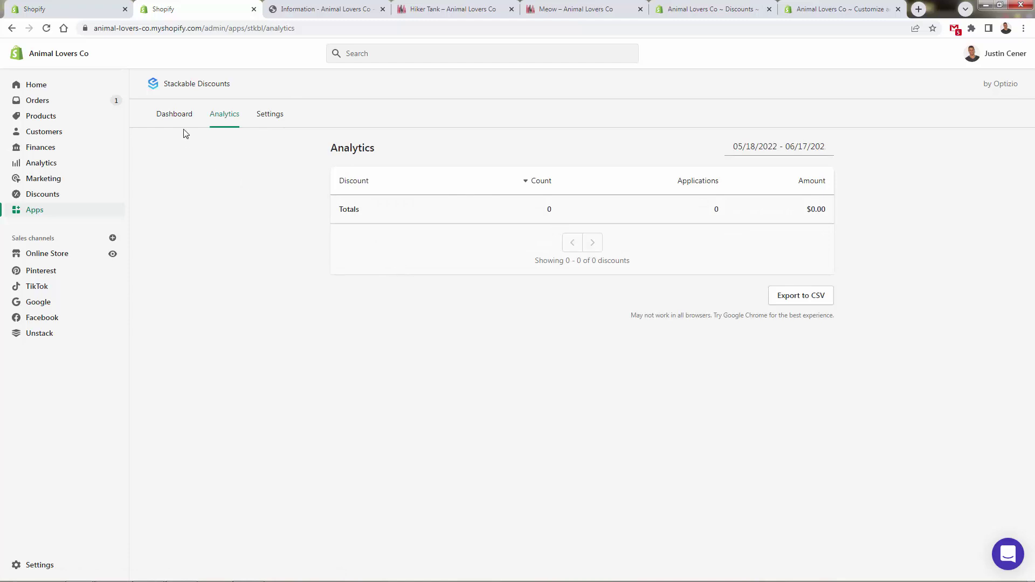
pyautogui.click(174, 114)
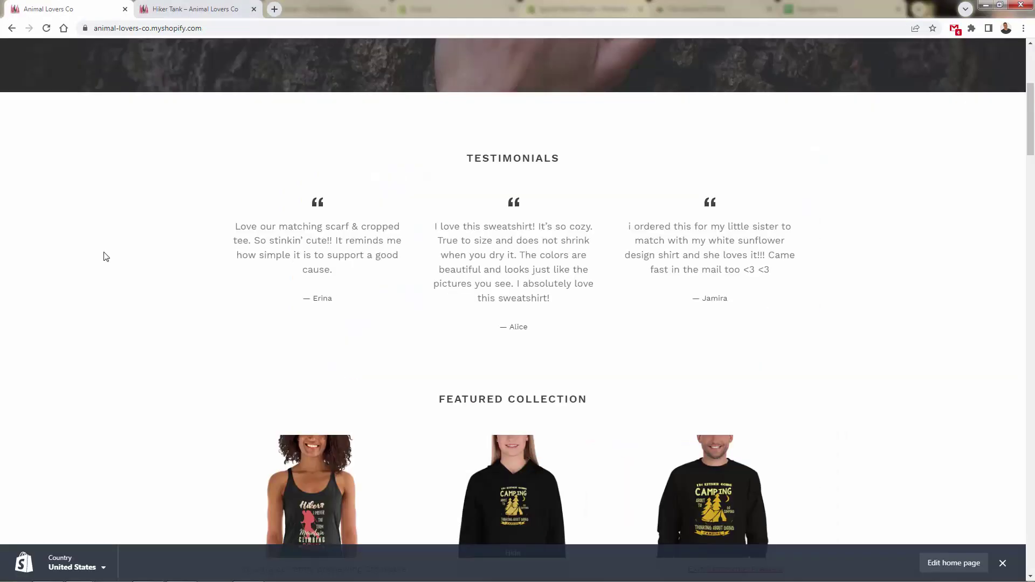
pyautogui.scroll(5, 103, 253)
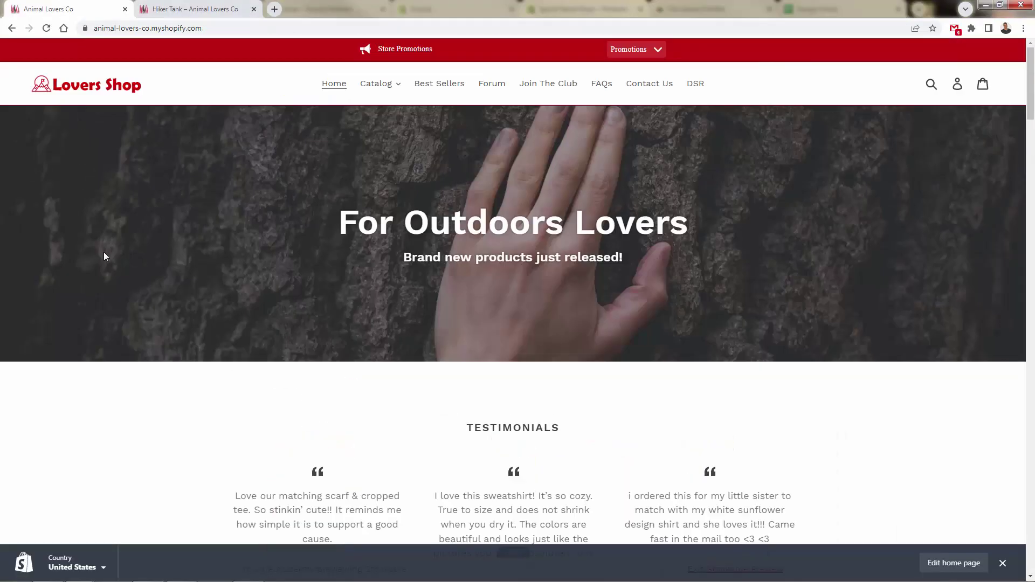
pyautogui.click(426, 58)
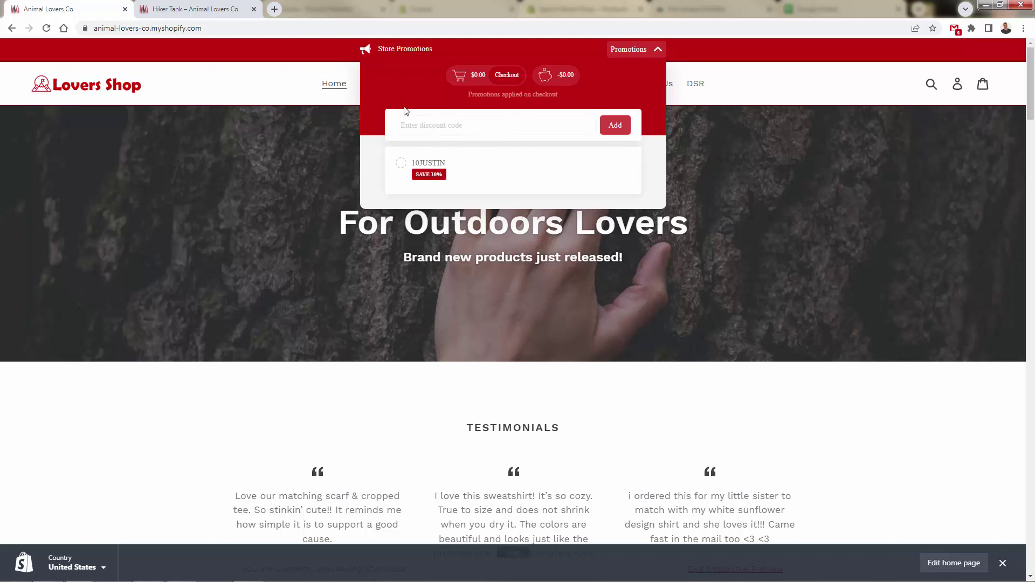
pyautogui.click(430, 131)
pyautogui.write('15J')
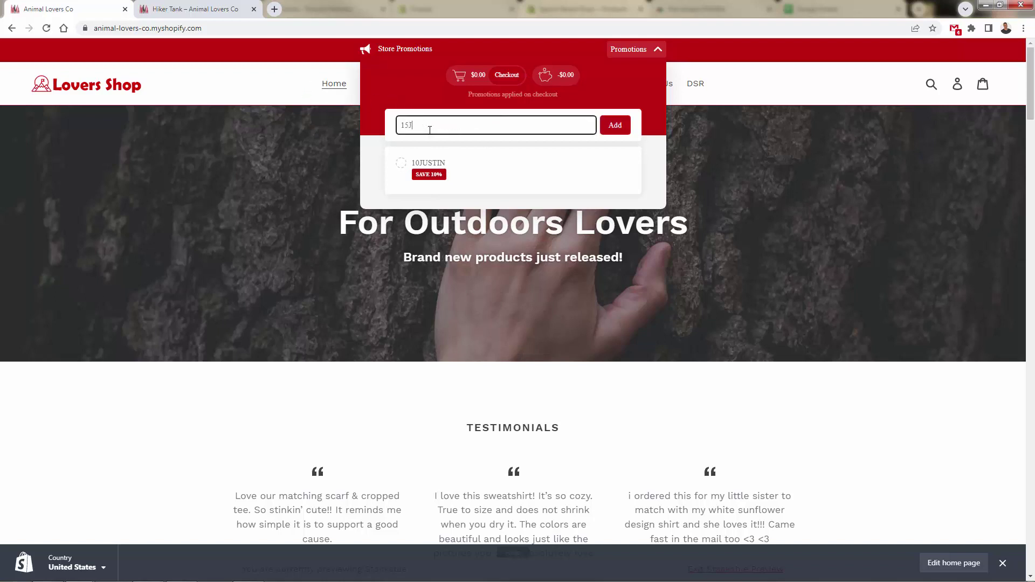
pyautogui.write('USTIN')
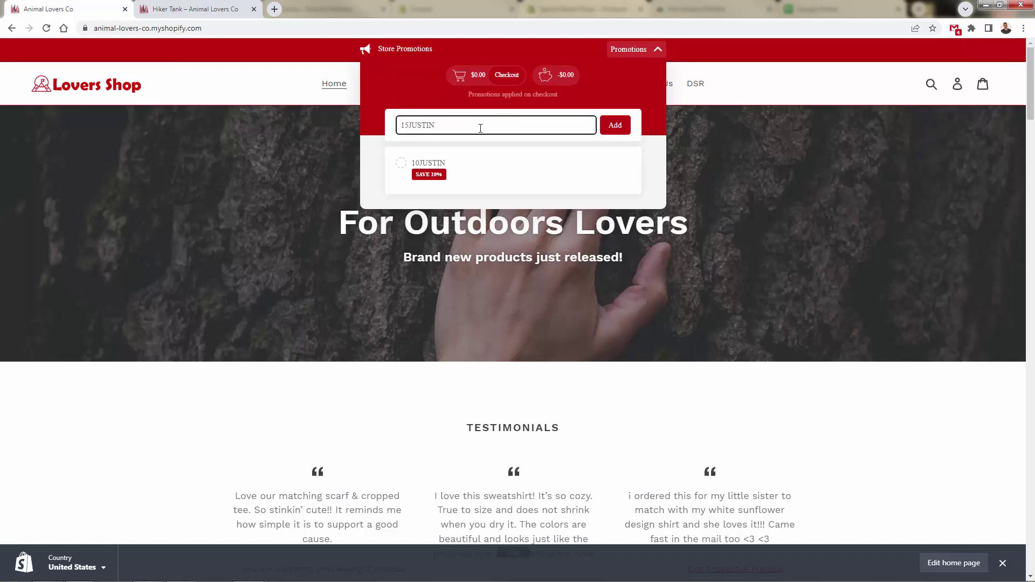
pyautogui.click(341, 137)
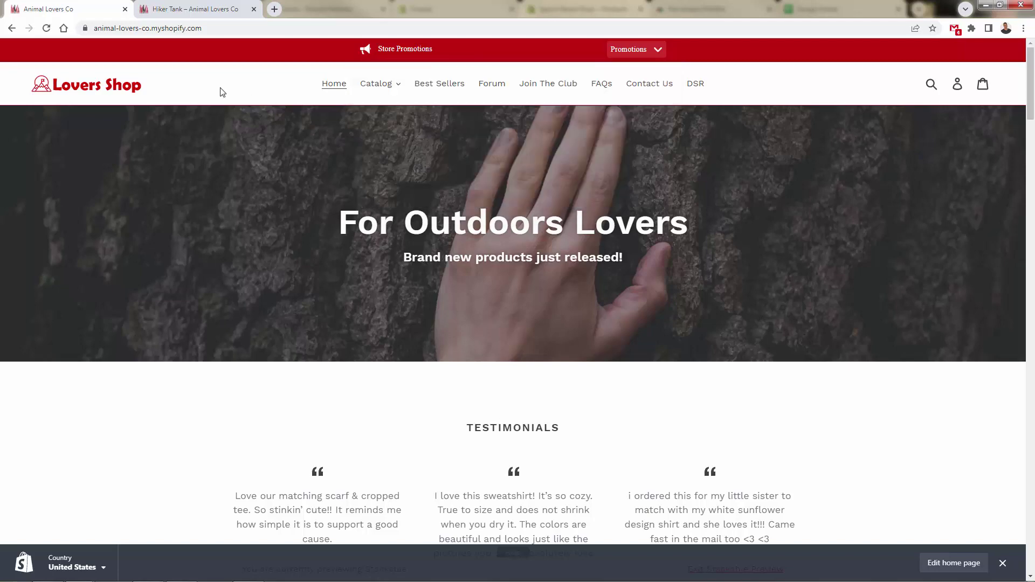
# Add two size M Hiker Tanks to the cart and check the Promotions panel.
pyautogui.scroll(-5, 317, 370)
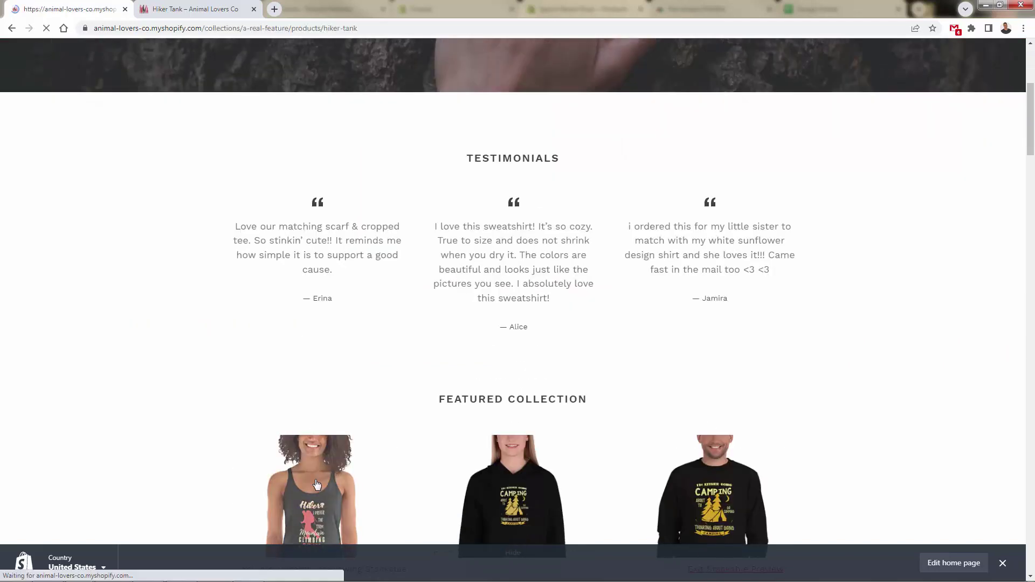
pyautogui.click(317, 485)
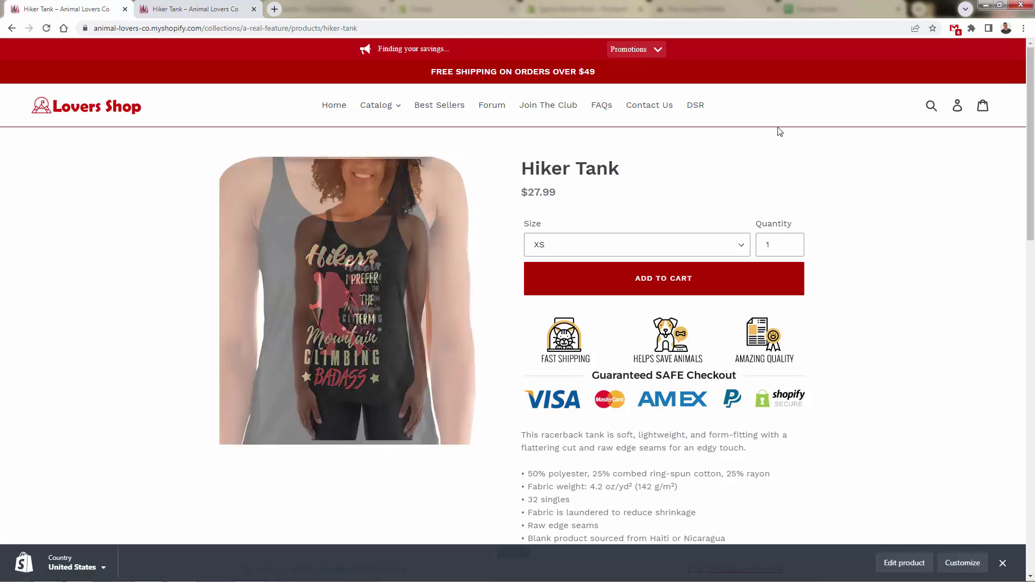
pyautogui.scroll(-1, 779, 149)
pyautogui.scroll(1, 773, 152)
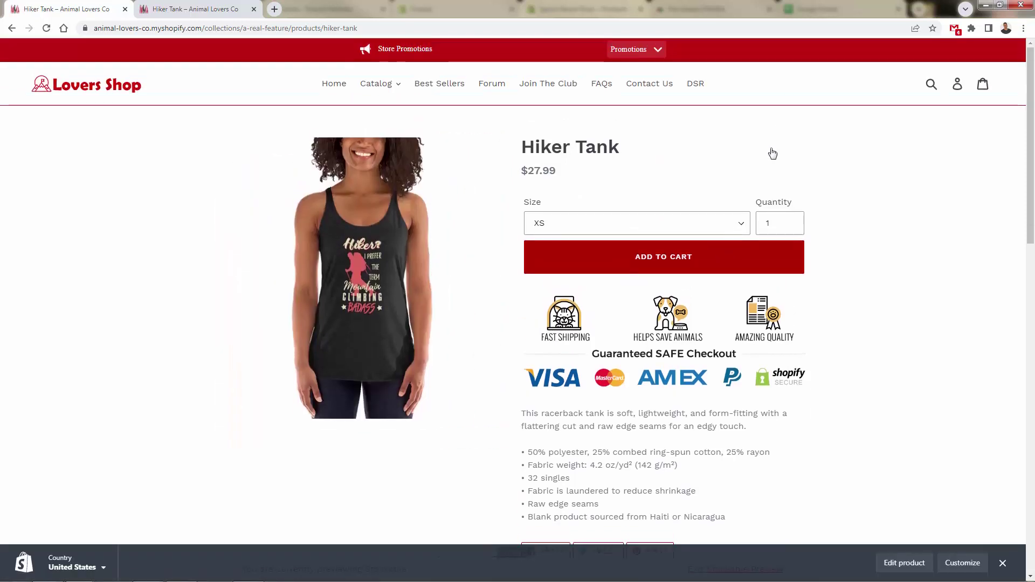
pyautogui.click(623, 225)
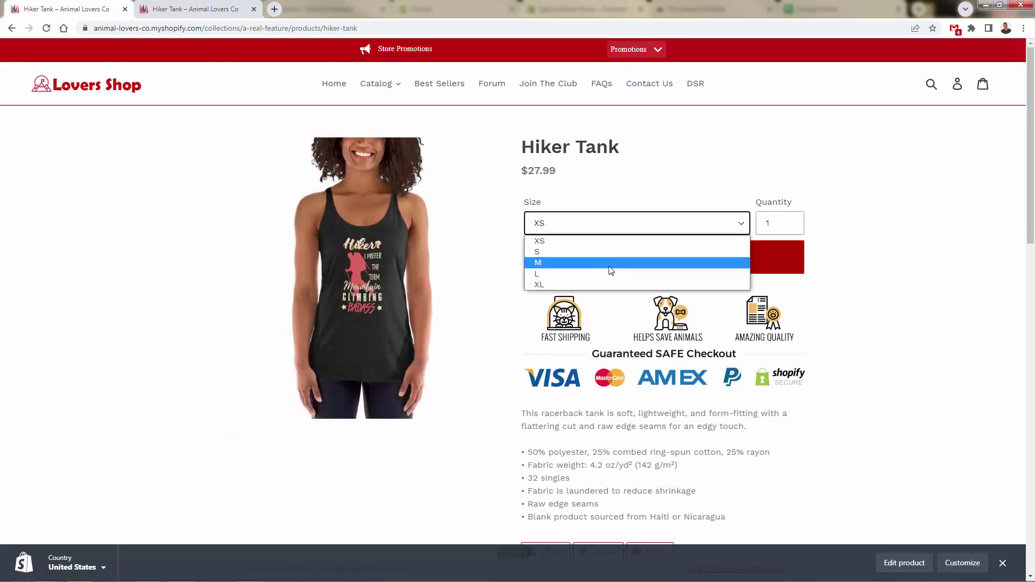
pyautogui.click(610, 270)
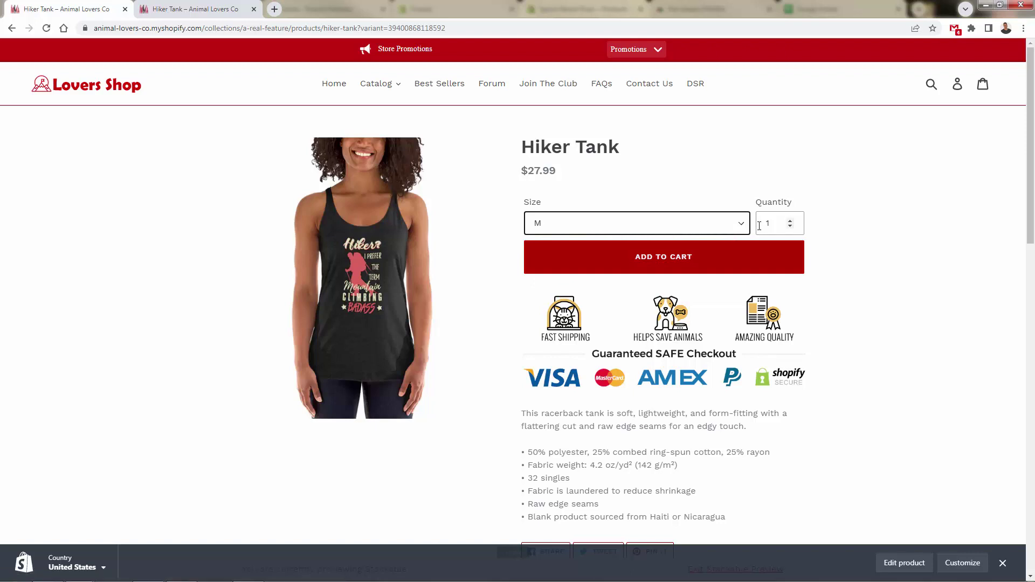
pyautogui.click(794, 219)
pyautogui.click(749, 261)
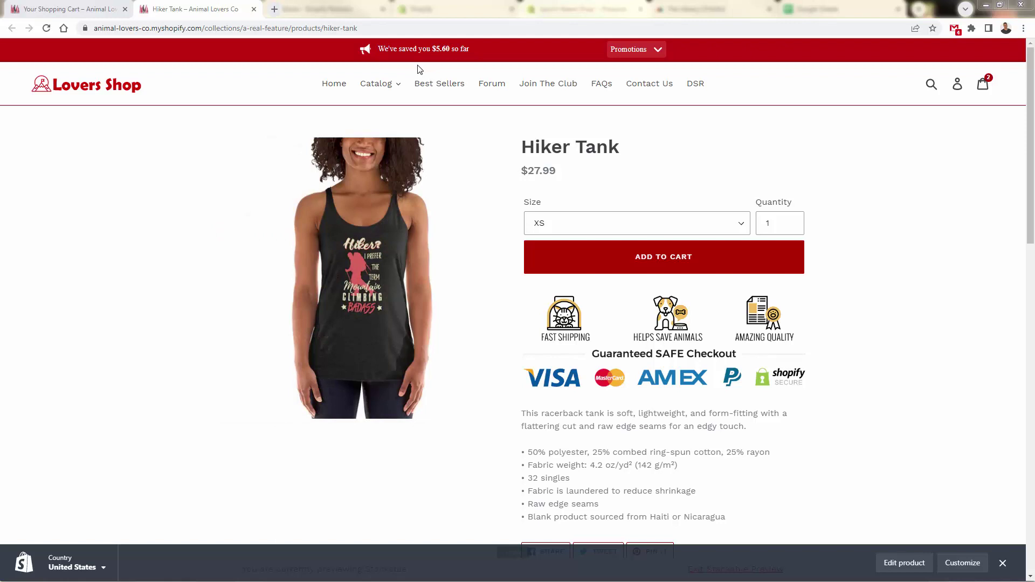
pyautogui.click(453, 47)
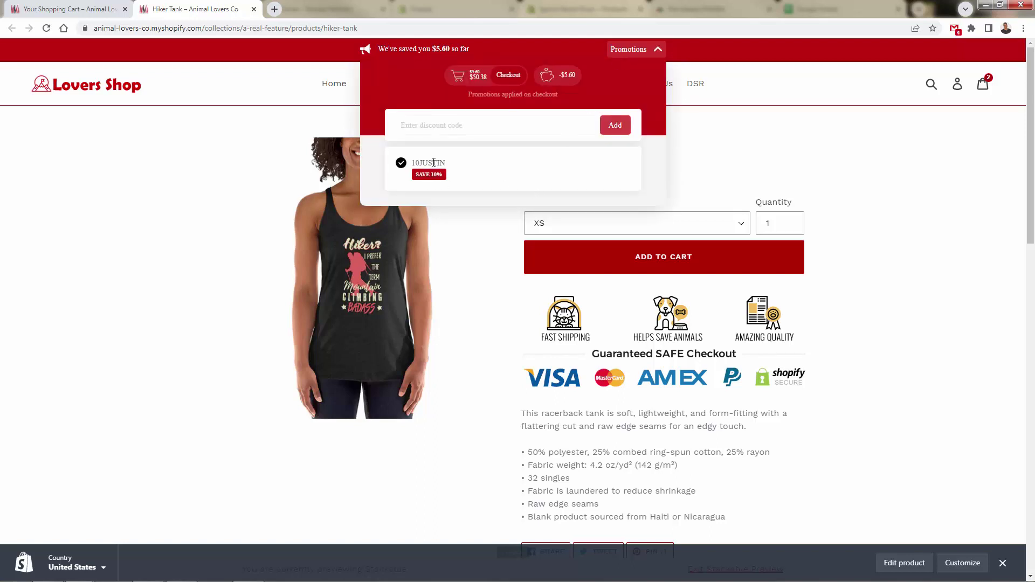
# Try code 15OFF, then apply 15JUSTIN instead in the Promotions panel.
pyautogui.click(445, 127)
pyautogui.write('15OFF')
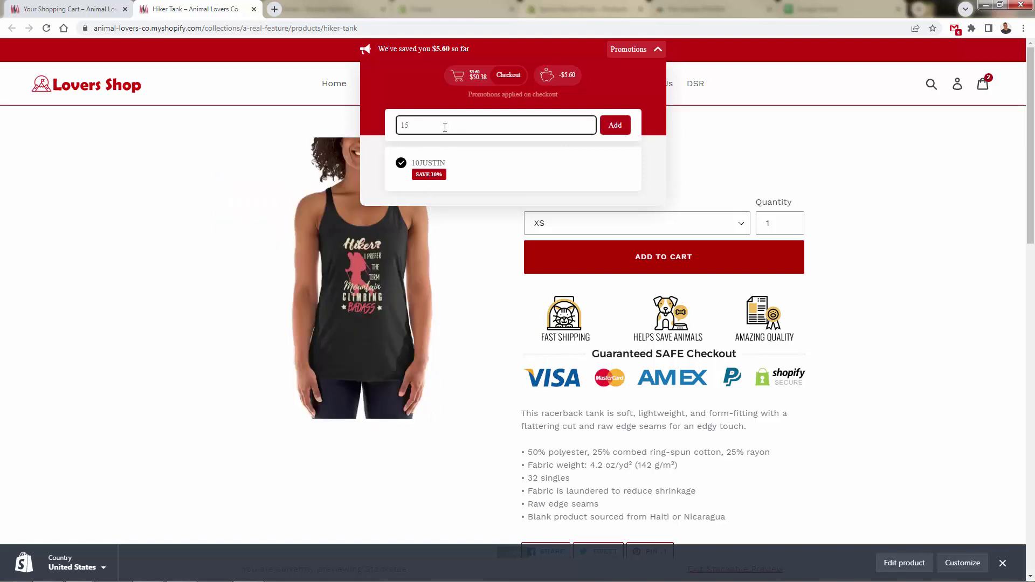
pyautogui.click(613, 127)
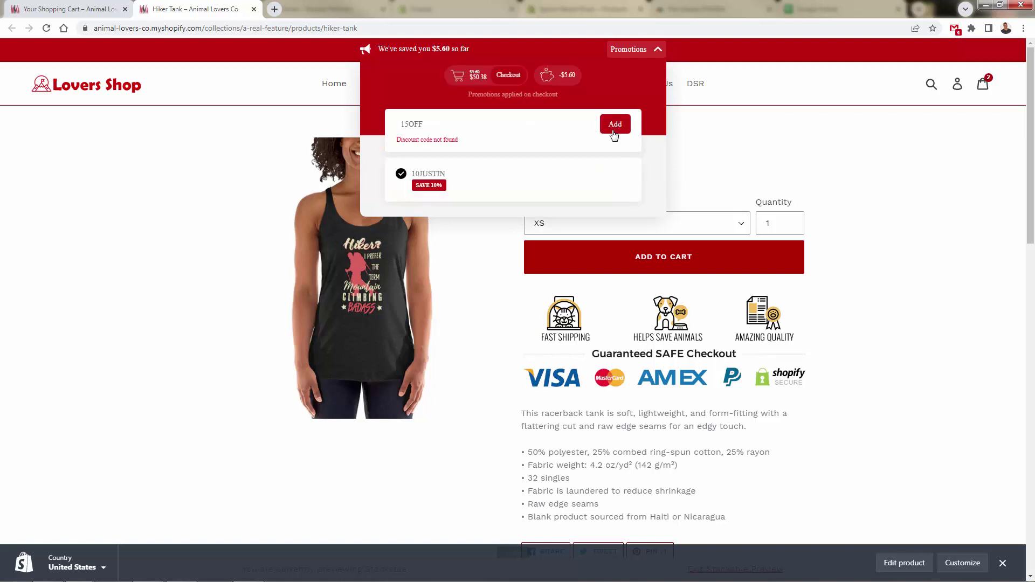
pyautogui.doubleClick(431, 122)
pyautogui.write('15')
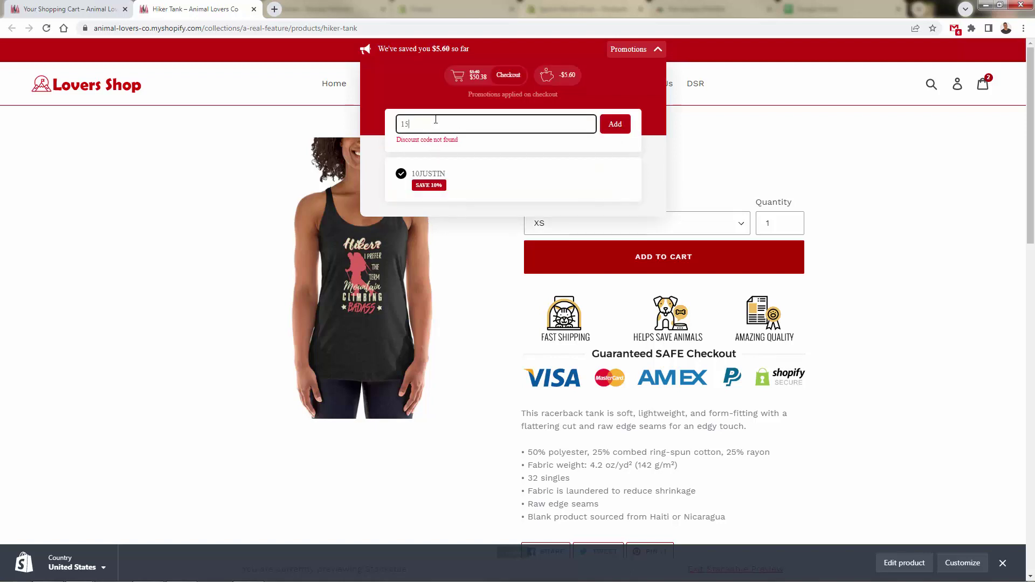
pyautogui.write('JUSTIN')
pyautogui.click(614, 124)
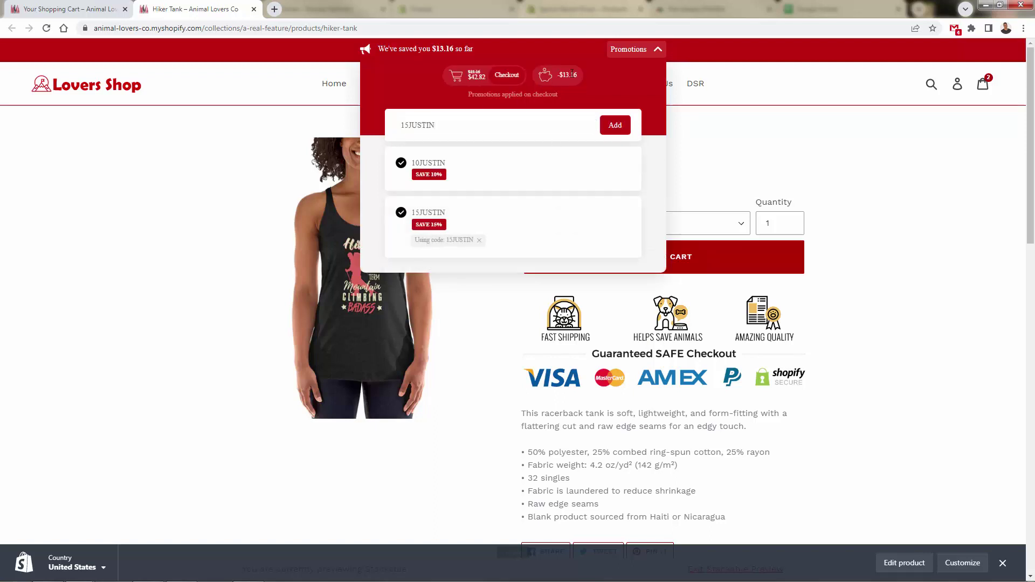
# Confirm the -$13.16 savings with both codes listed, then close the Promotions panel.
pyautogui.moveTo(558, 75); pyautogui.dragTo(582, 78)
pyautogui.click(201, 196)
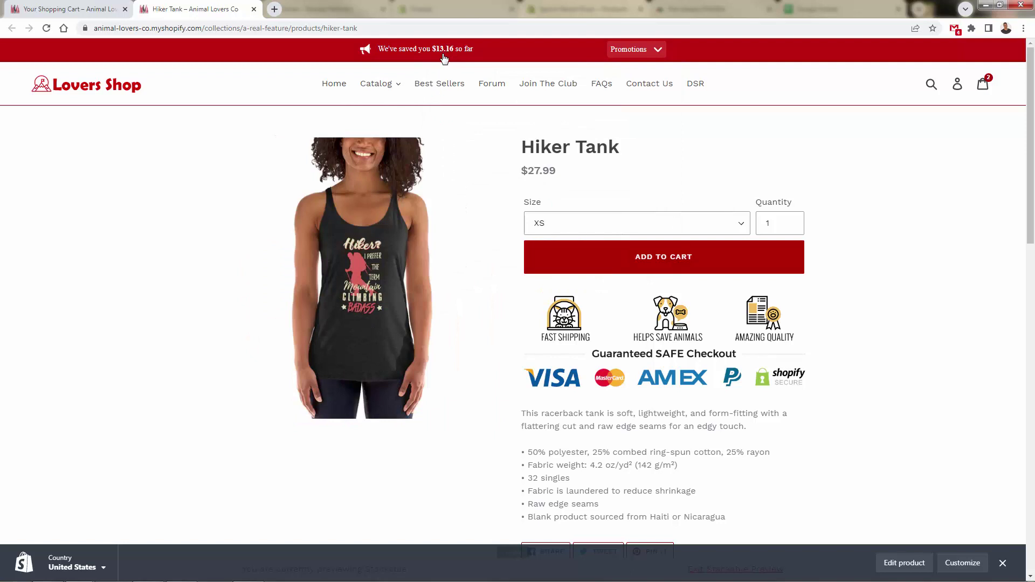
pyautogui.click(443, 57)
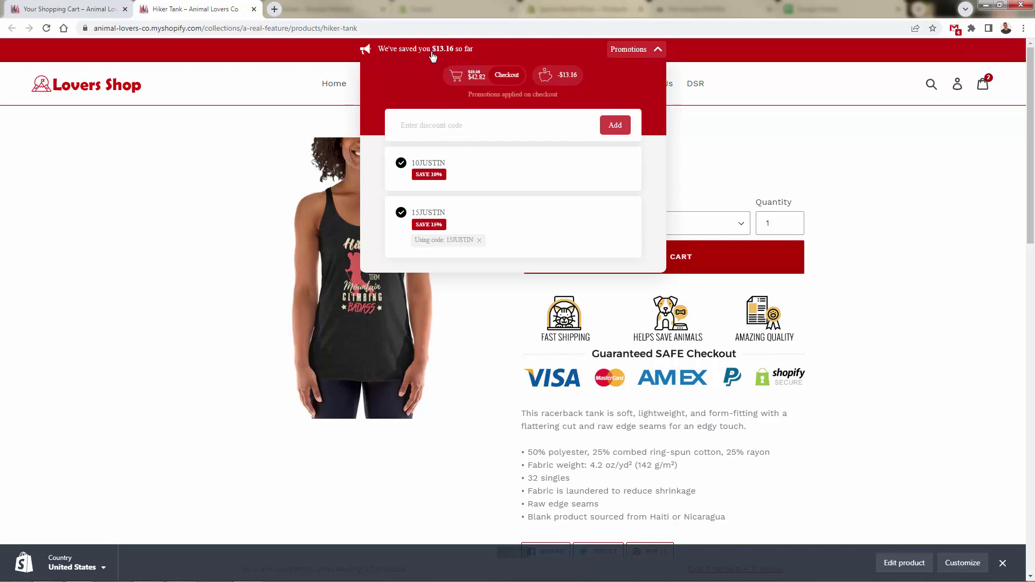
pyautogui.click(520, 210)
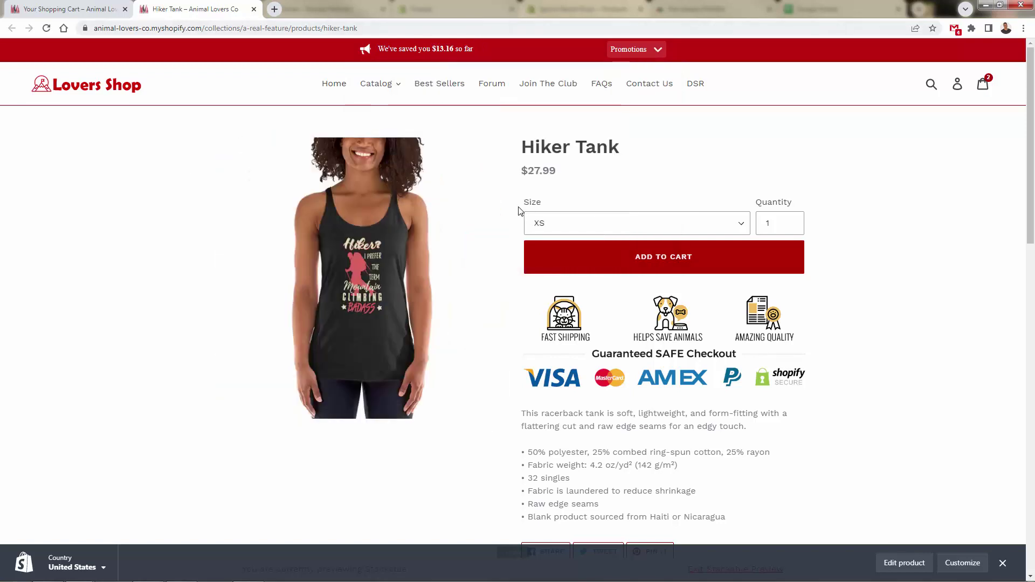
pyautogui.click(468, 52)
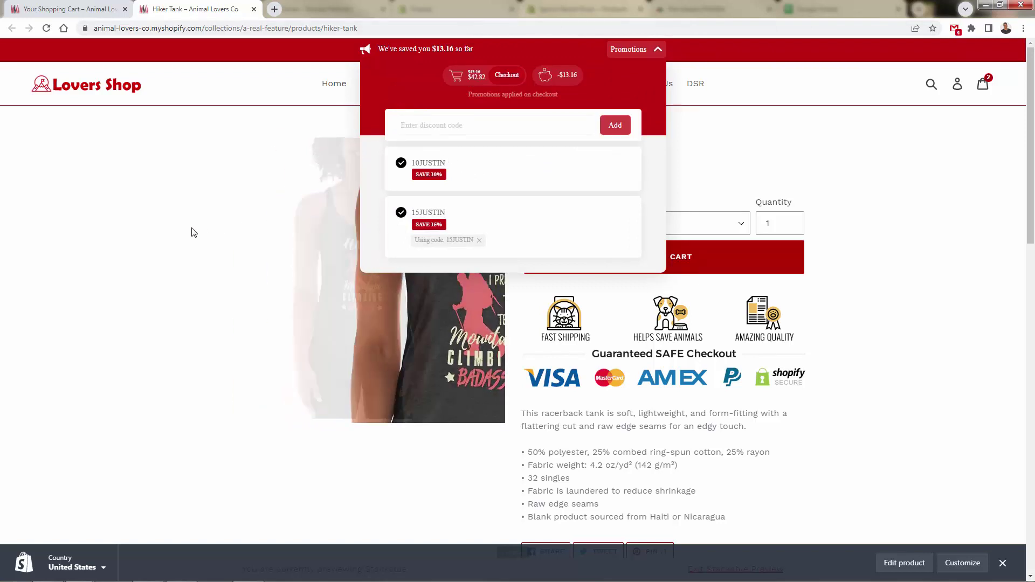
pyautogui.click(286, 240)
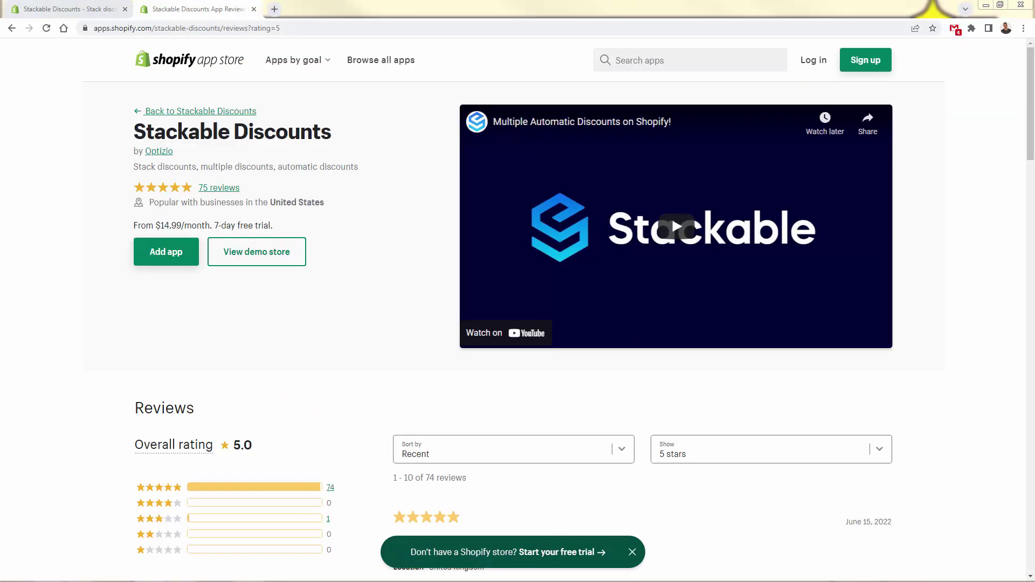
# Scroll through the 5-star reviews, then return to the main Stackable Discounts listing tab.
pyautogui.scroll(-2, 287, 415)
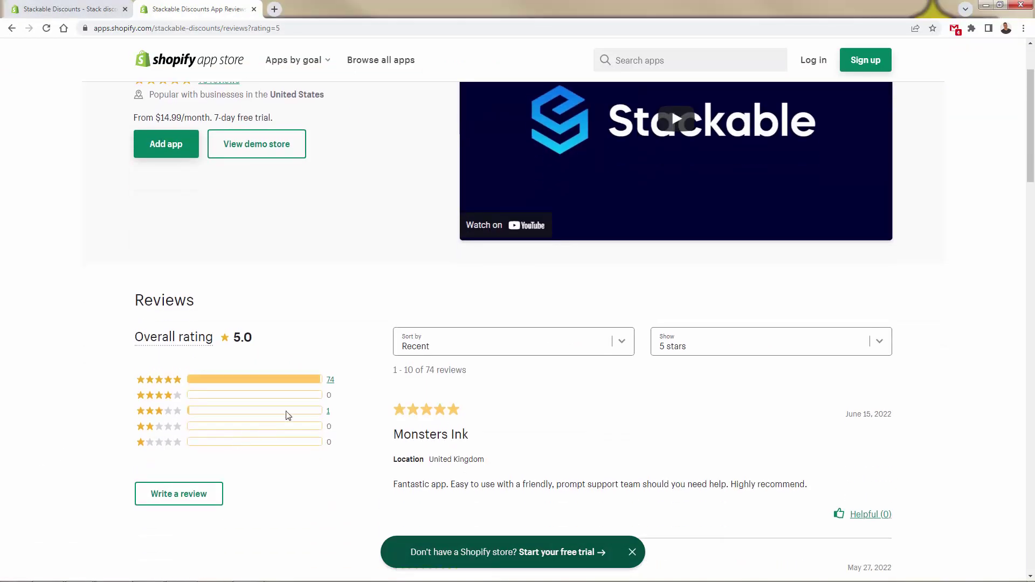
pyautogui.scroll(-4, 411, 396)
pyautogui.scroll(-1, 414, 398)
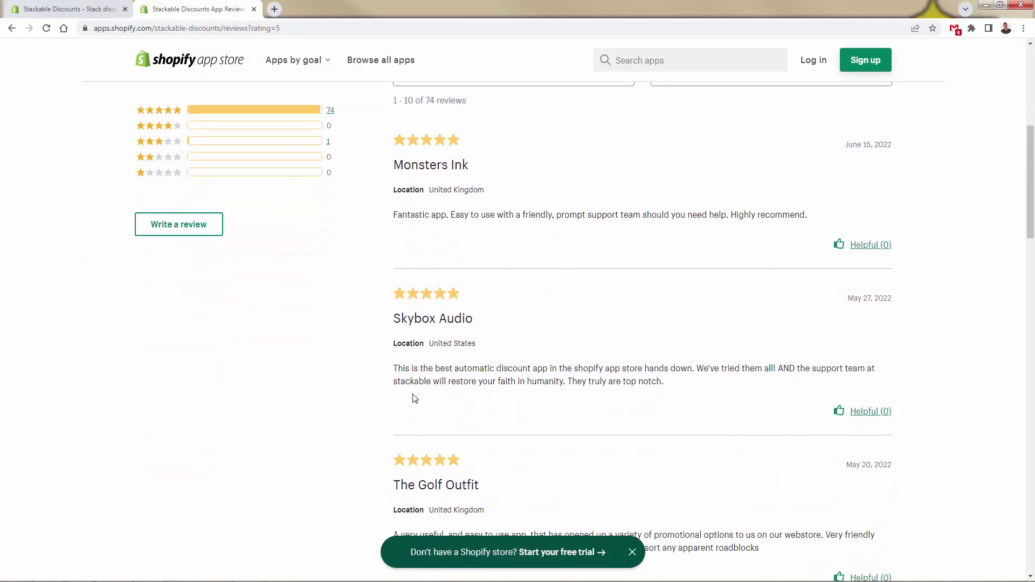
pyautogui.scroll(-2, 531, 324)
pyautogui.scroll(-9, 566, 275)
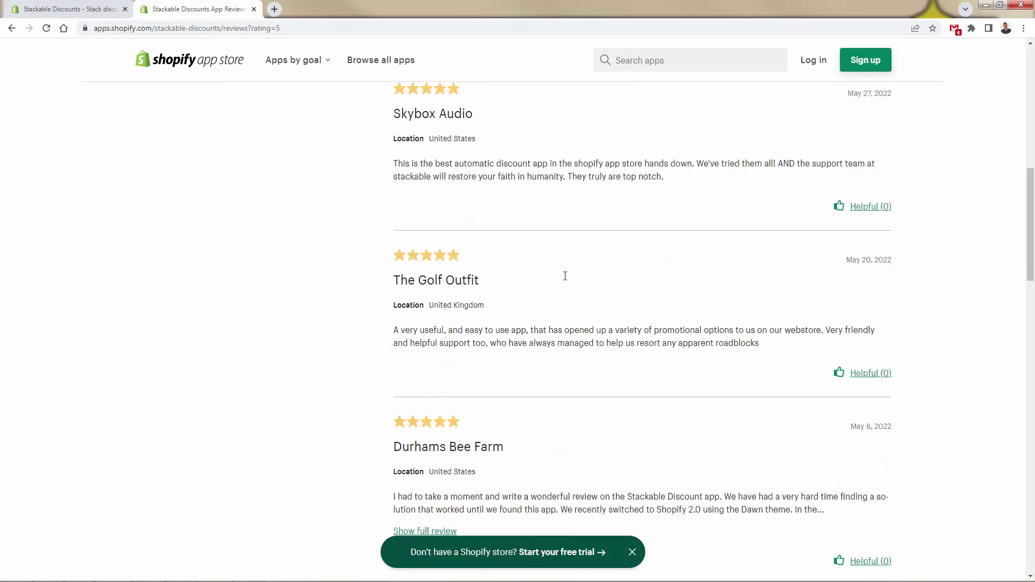
pyautogui.scroll(-6, 565, 275)
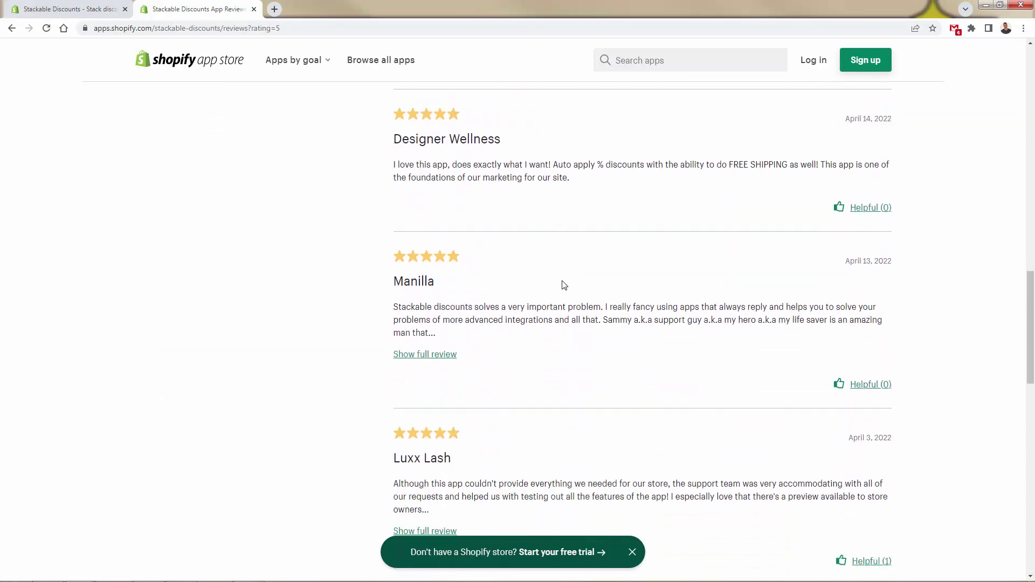
pyautogui.scroll(2, 531, 359)
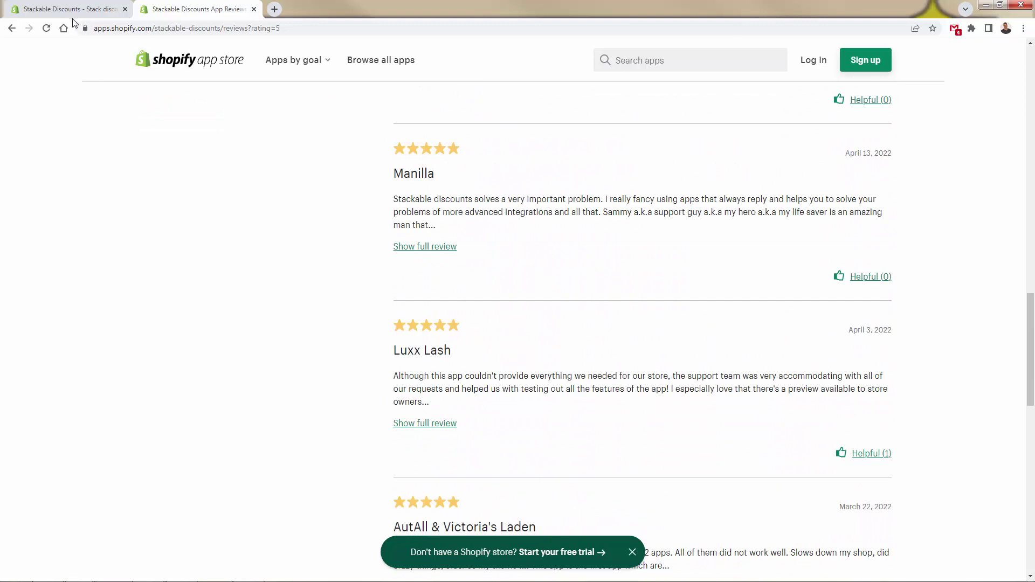
pyautogui.click(70, 14)
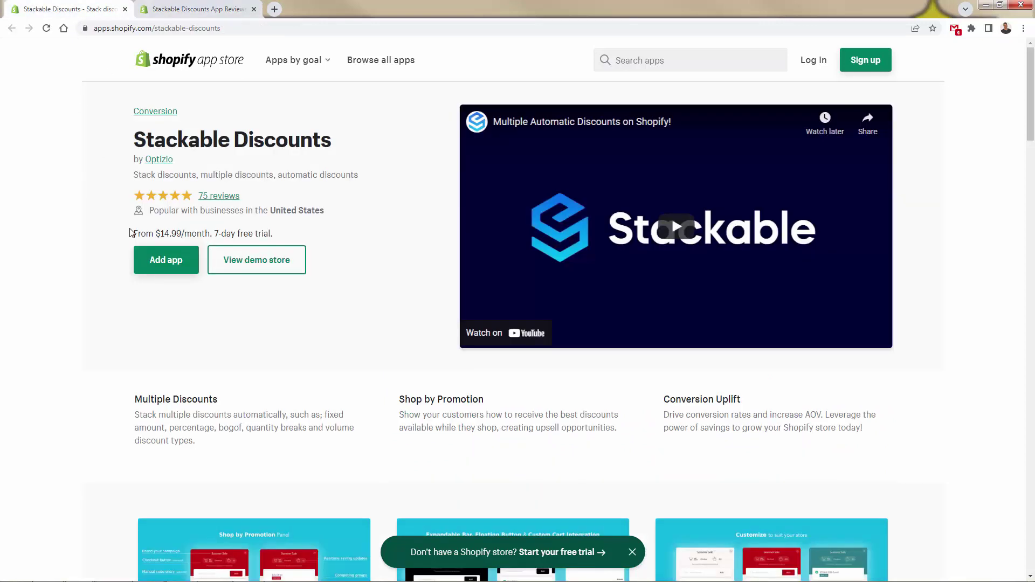